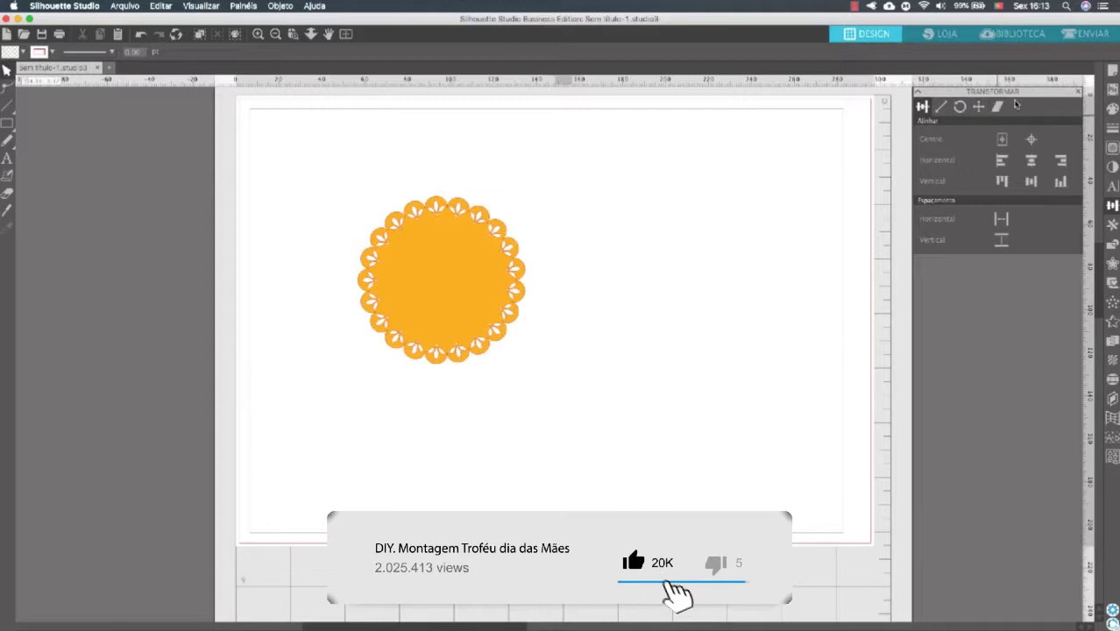
Move the orange scalloped circle to about X 74 mm, Y 117 mm on the page and select it
drag(482, 269, 540, 270)
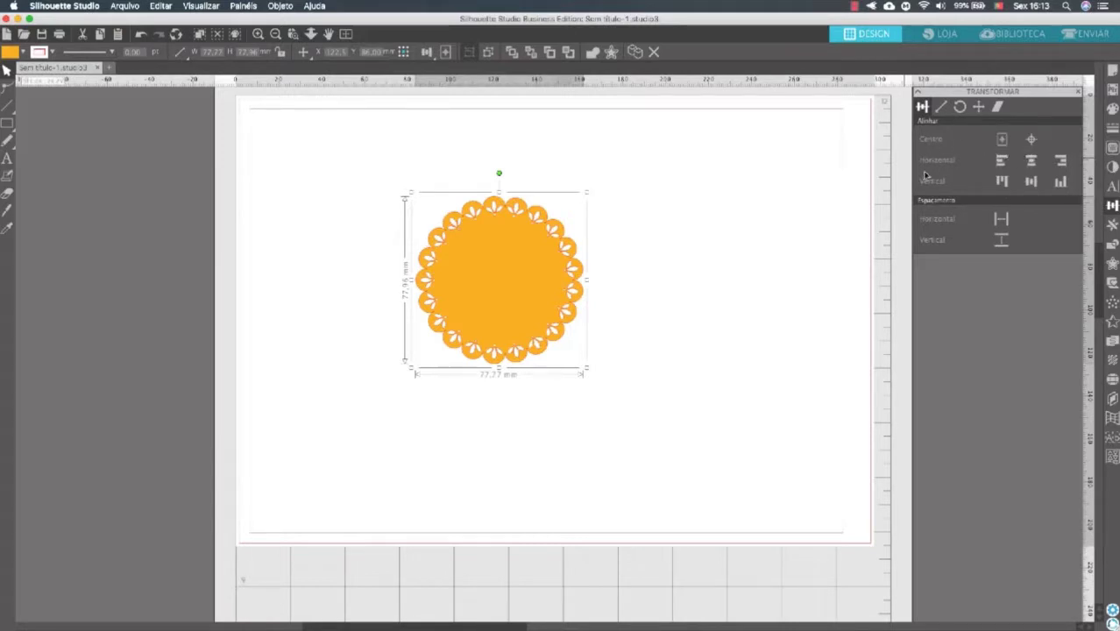
drag(513, 255, 408, 320)
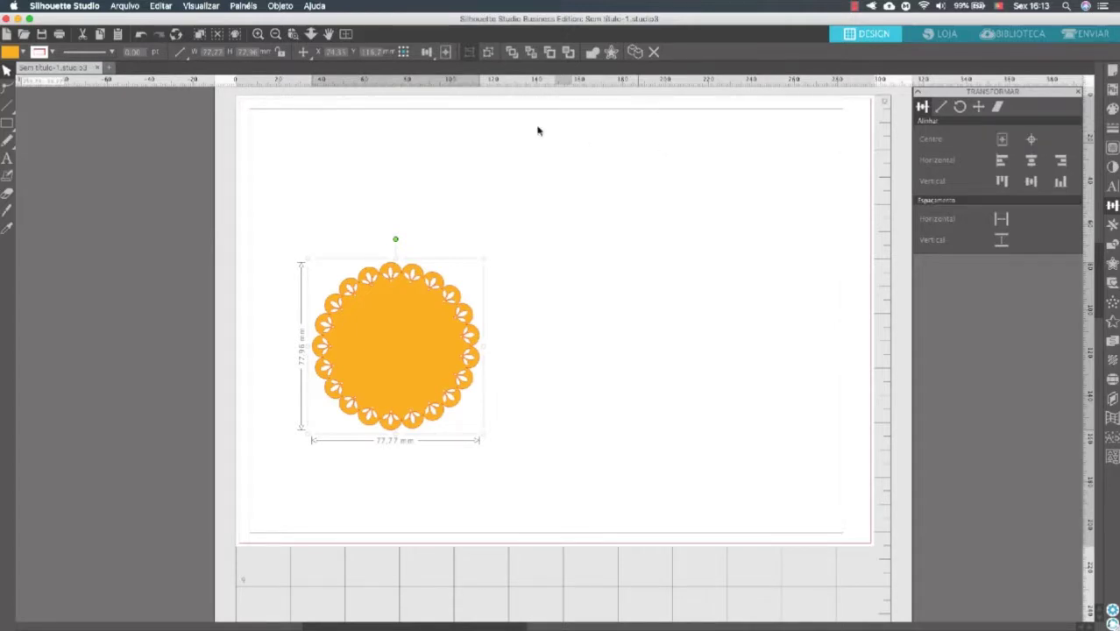
click(375, 142)
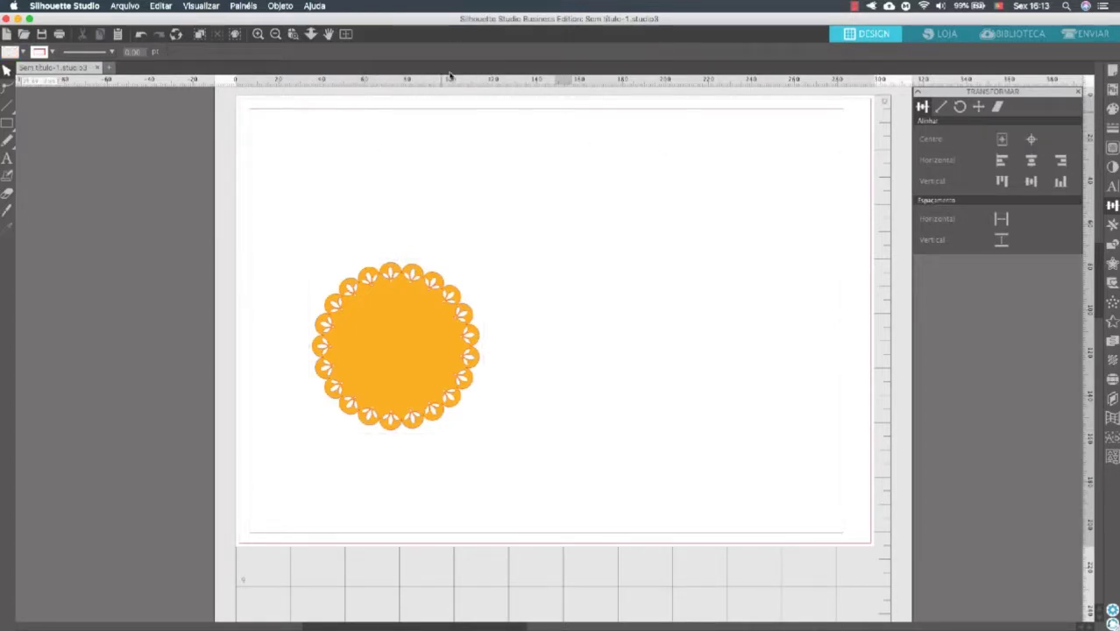
click(433, 347)
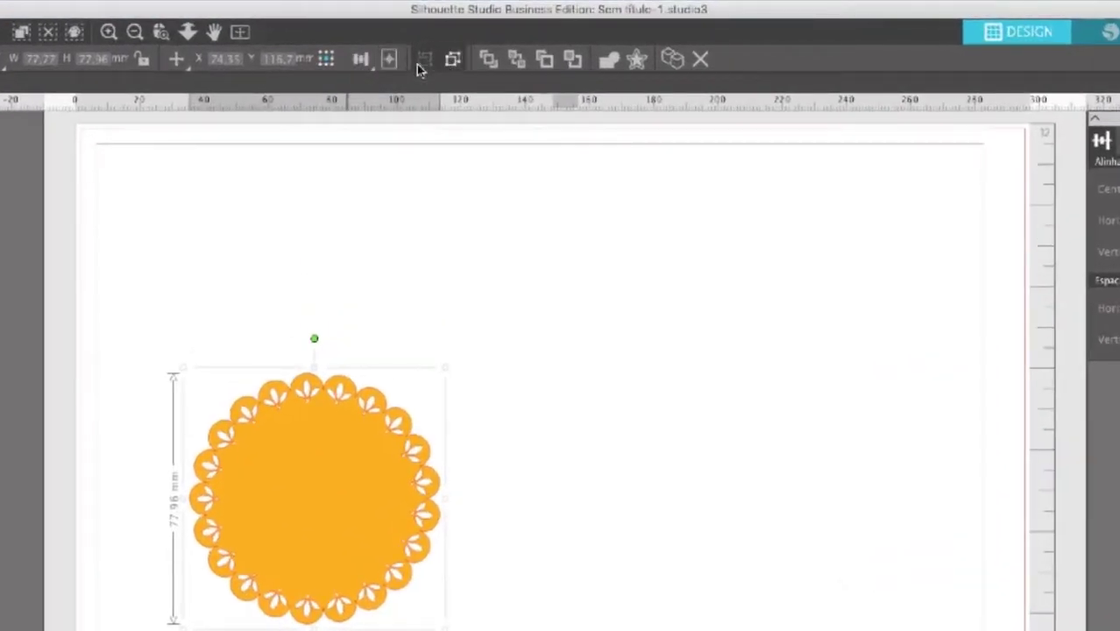
Align the circle to the page's left and bottom edges, then centre it on the page vertically and horizontally
mouse_move(366, 62)
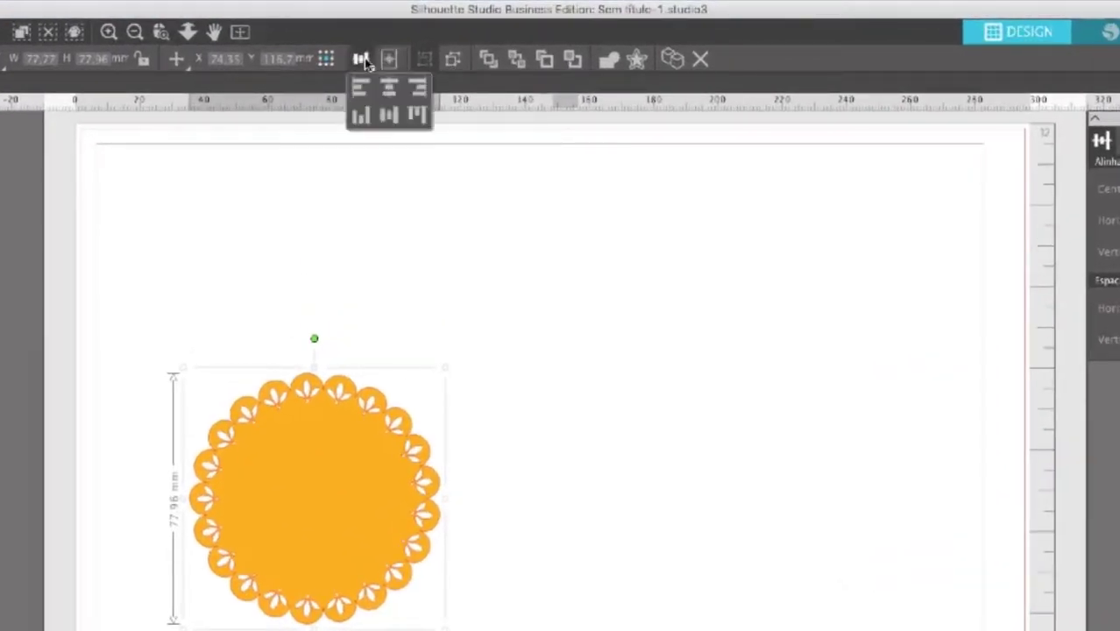
click(360, 88)
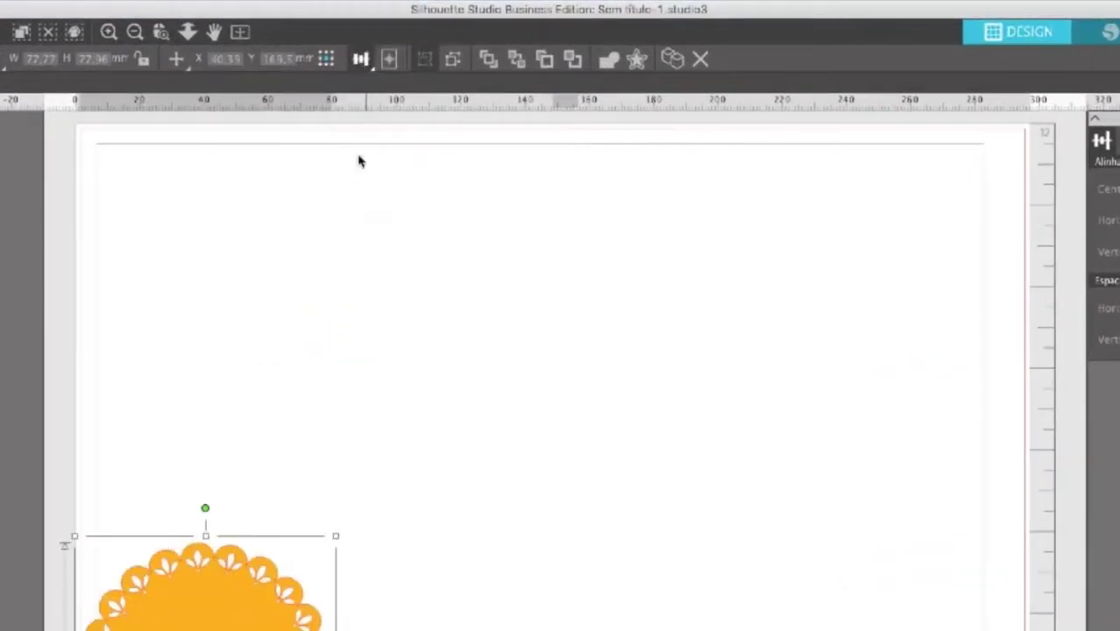
mouse_move(366, 58)
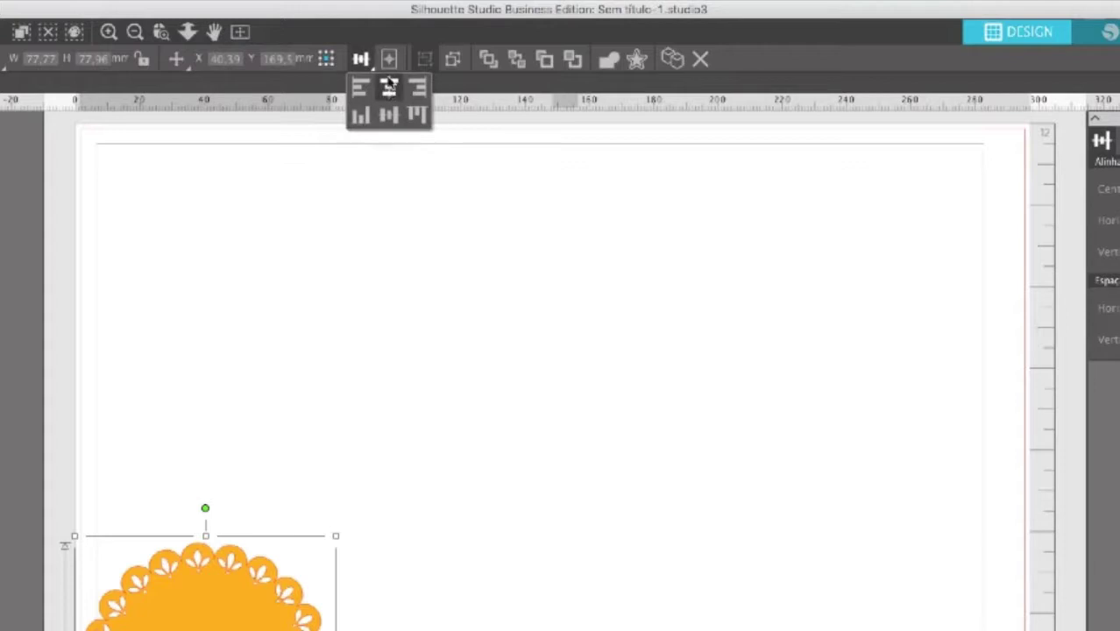
click(388, 116)
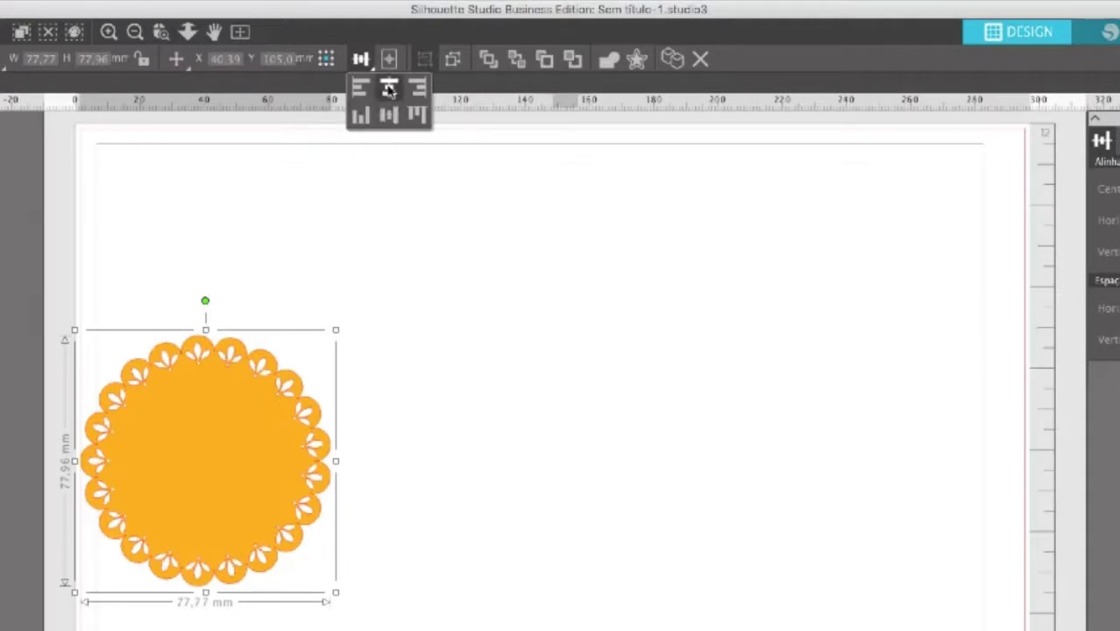
click(390, 89)
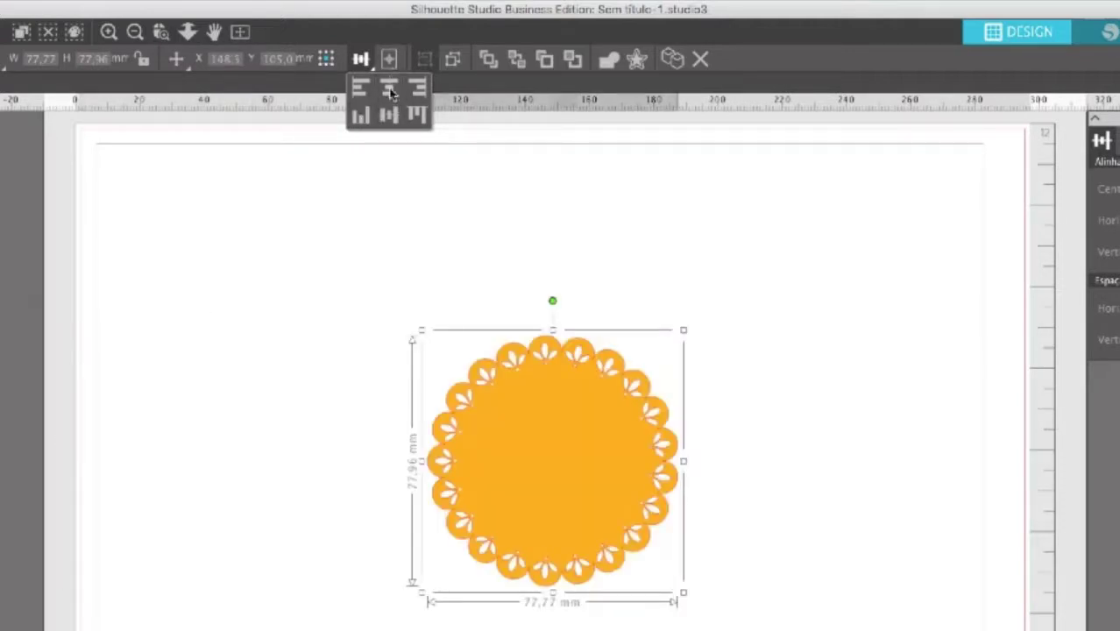
Move the circle to the page's upper-left area, then return it to the middle with Center to Page
drag(536, 383, 214, 259)
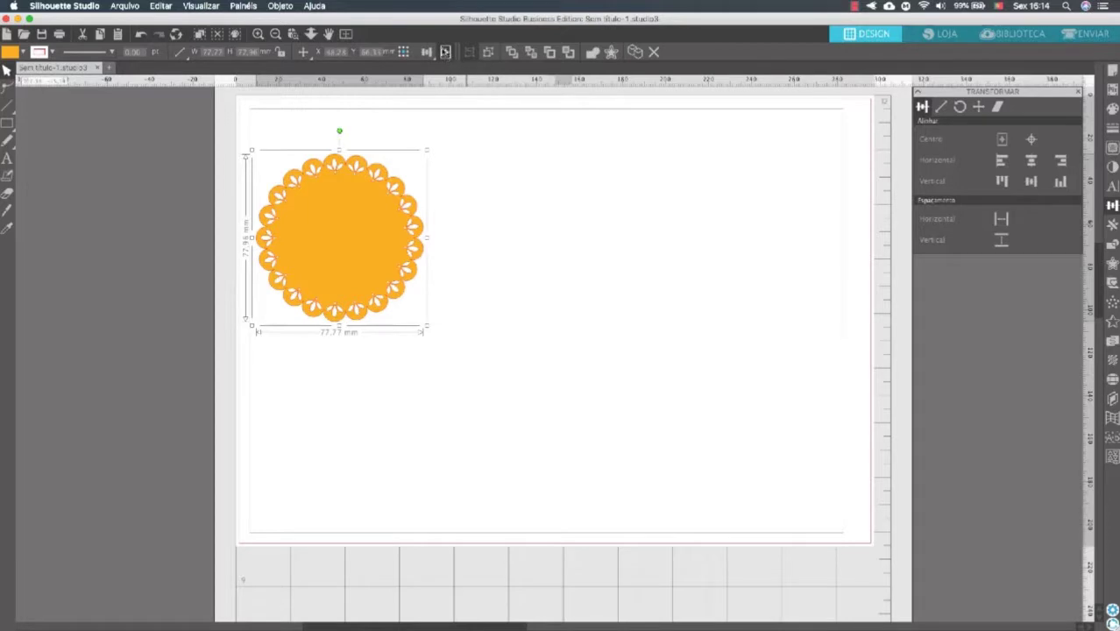
click(446, 52)
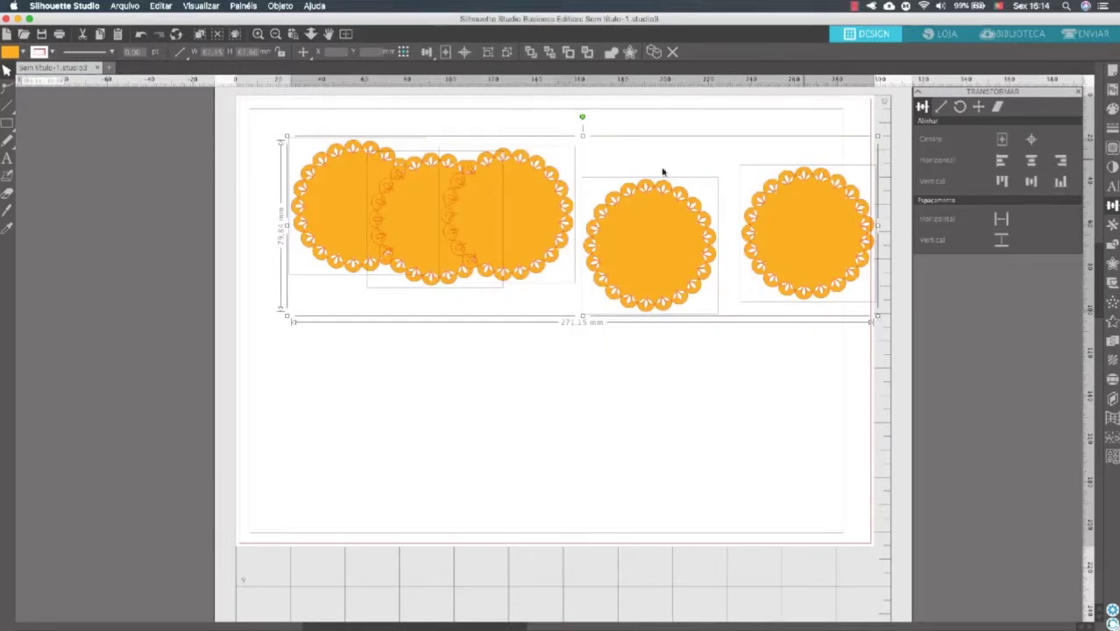
Align the five selected circles along their vertical middles and space them evenly in the horizontal direction
click(427, 52)
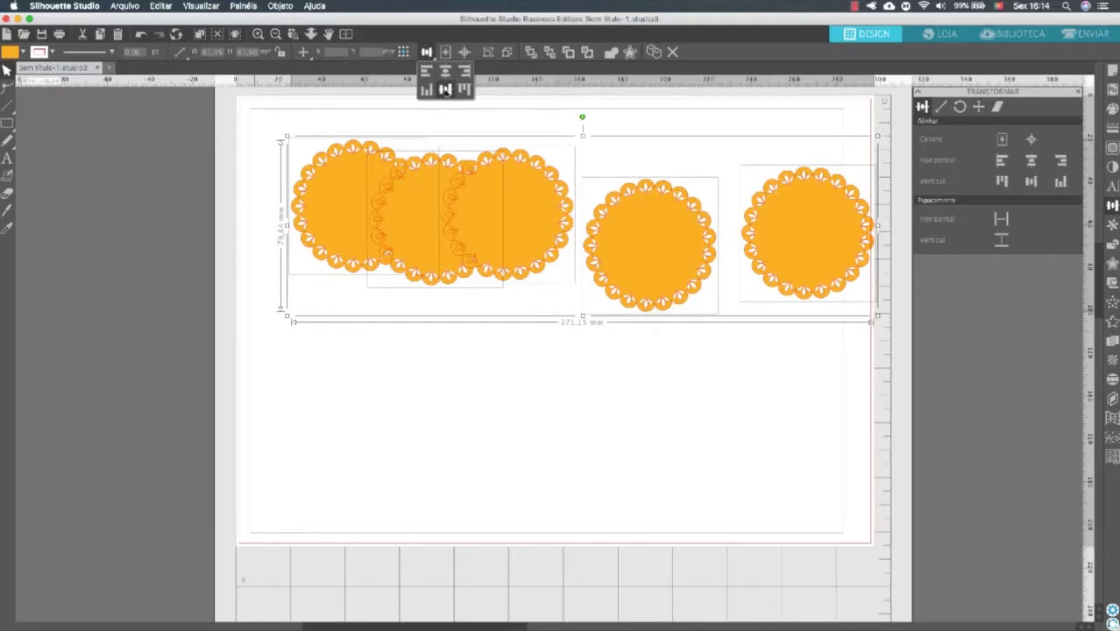
click(446, 91)
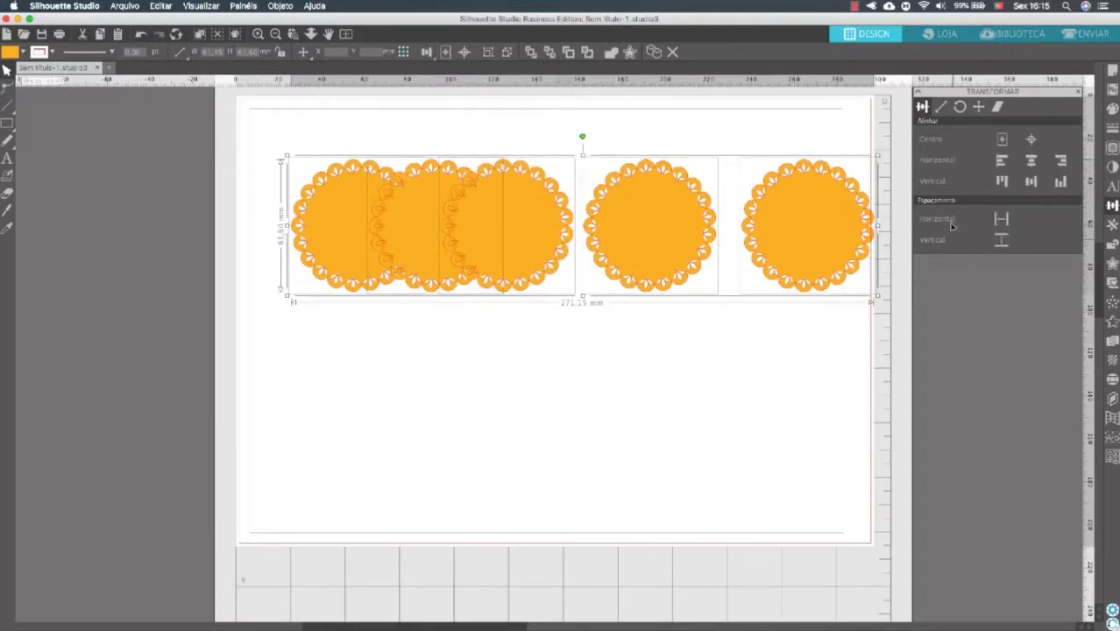
click(1001, 220)
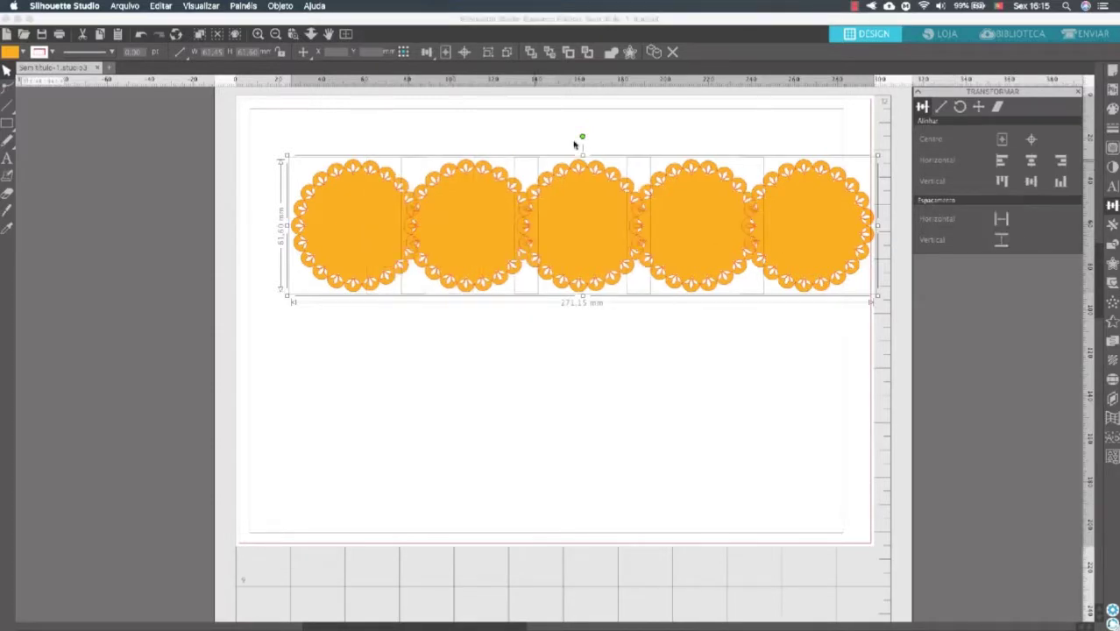
Move the two outermost circles farther apart and distribute all five circles with equal horizontal spacing
click(508, 357)
mouse_move(337, 238)
mouse_down()
mouse_move(295, 238)
mouse_move(336, 234)
mouse_up()
drag(805, 237, 903, 243)
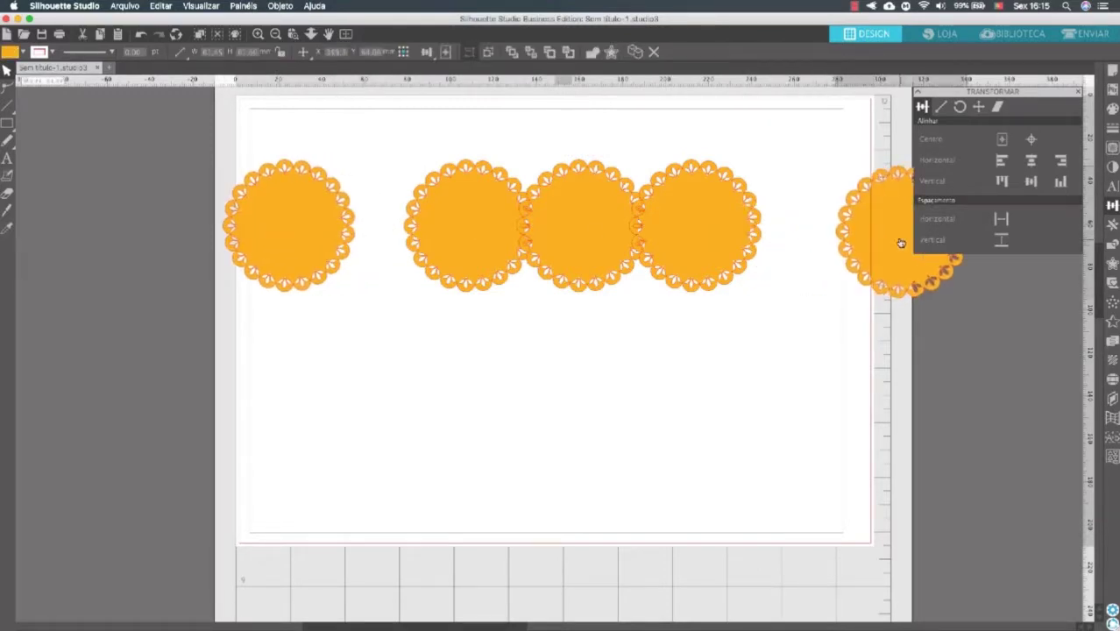
drag(912, 413, 282, 208)
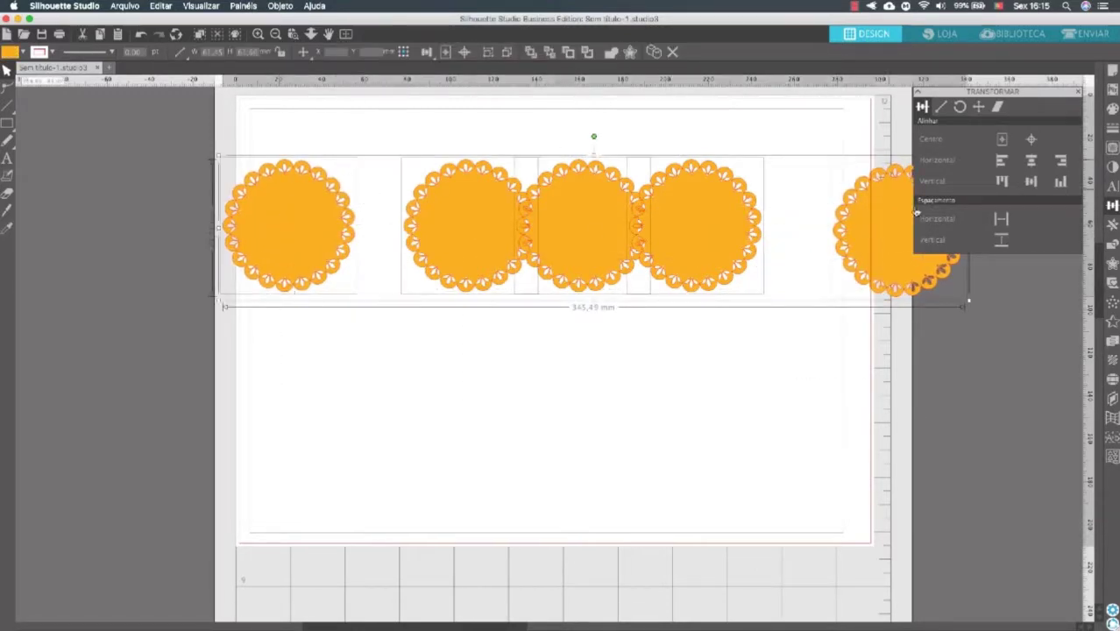
click(1002, 219)
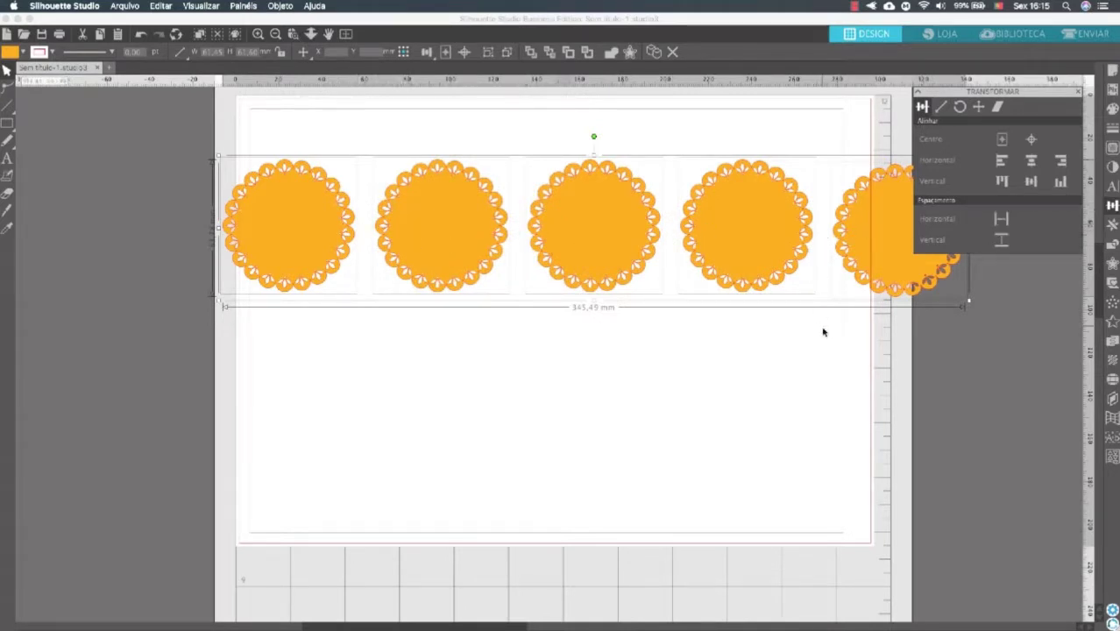
Move the rightmost circle below the row and the middle circle above it, past the page's top edge
click(853, 335)
drag(915, 358, 768, 235)
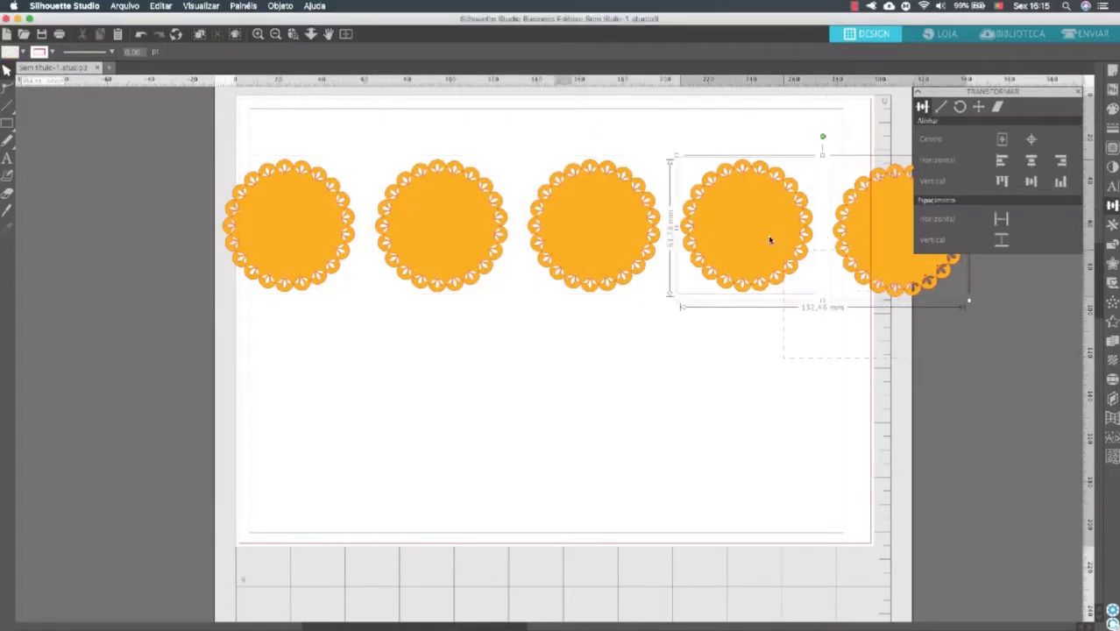
click(827, 360)
drag(887, 277, 671, 445)
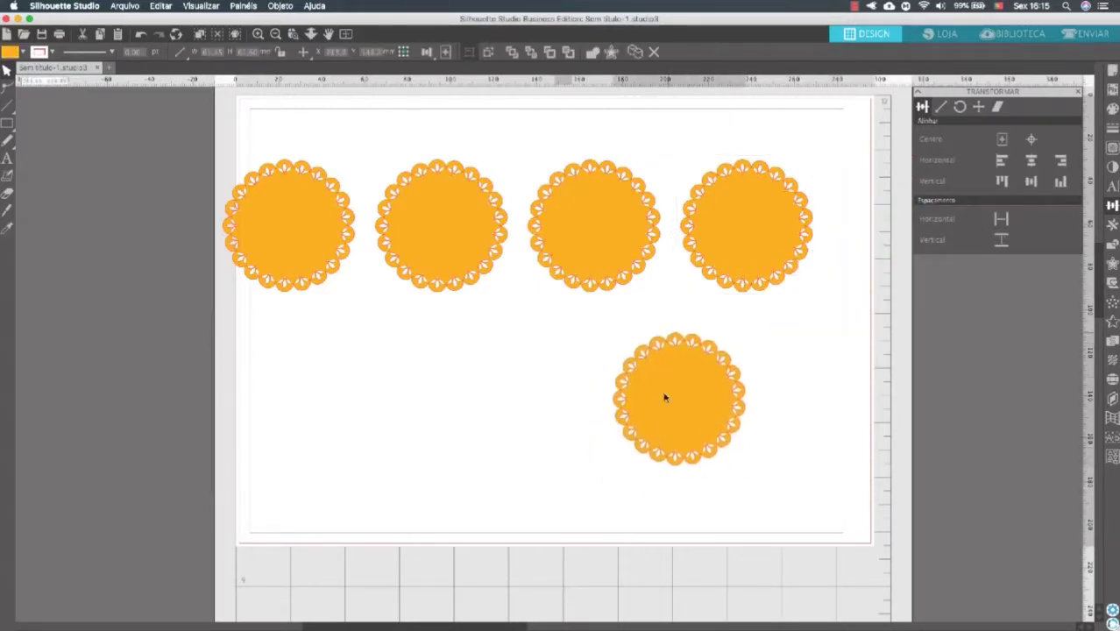
click(631, 315)
drag(592, 233, 674, 88)
Select the three right-hand circles, space them evenly in the vertical direction and align their horizontal centres
drag(824, 83, 600, 478)
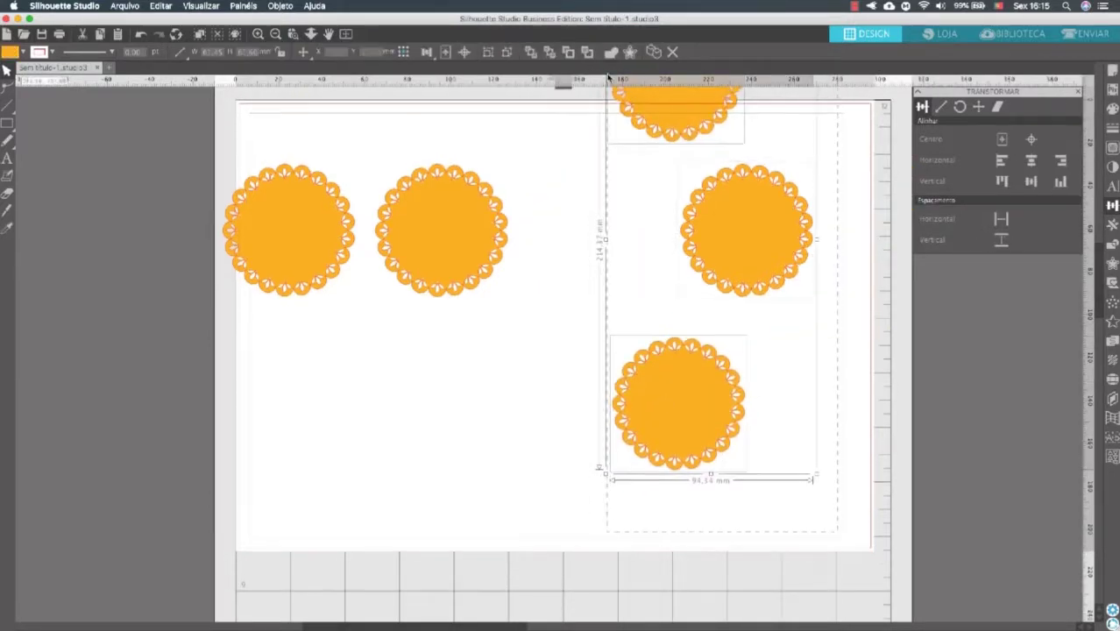
click(1000, 240)
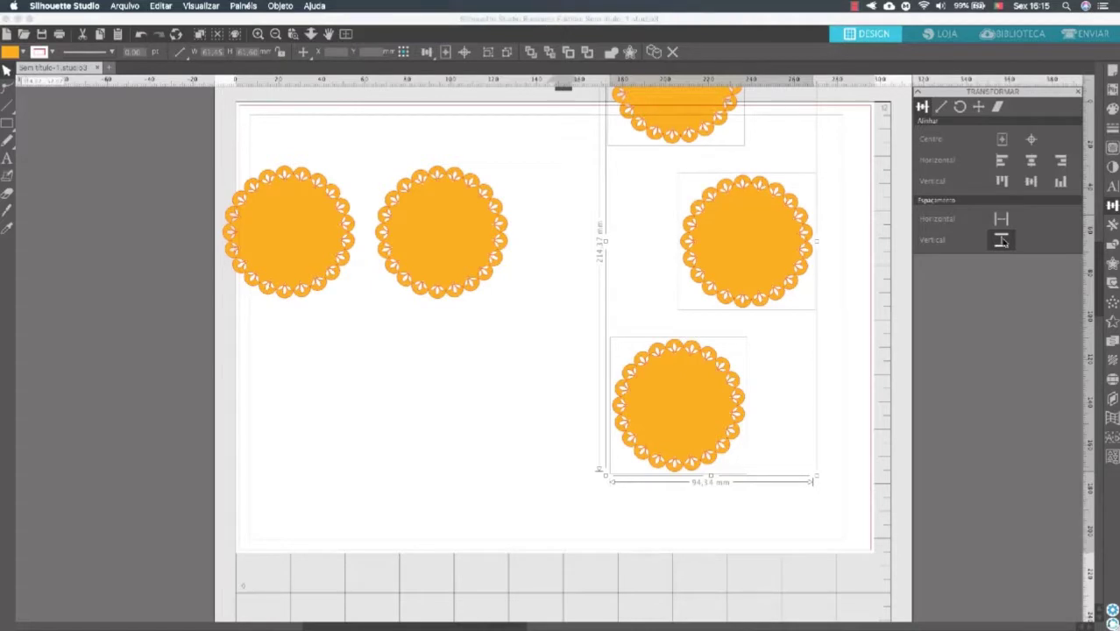
click(1031, 159)
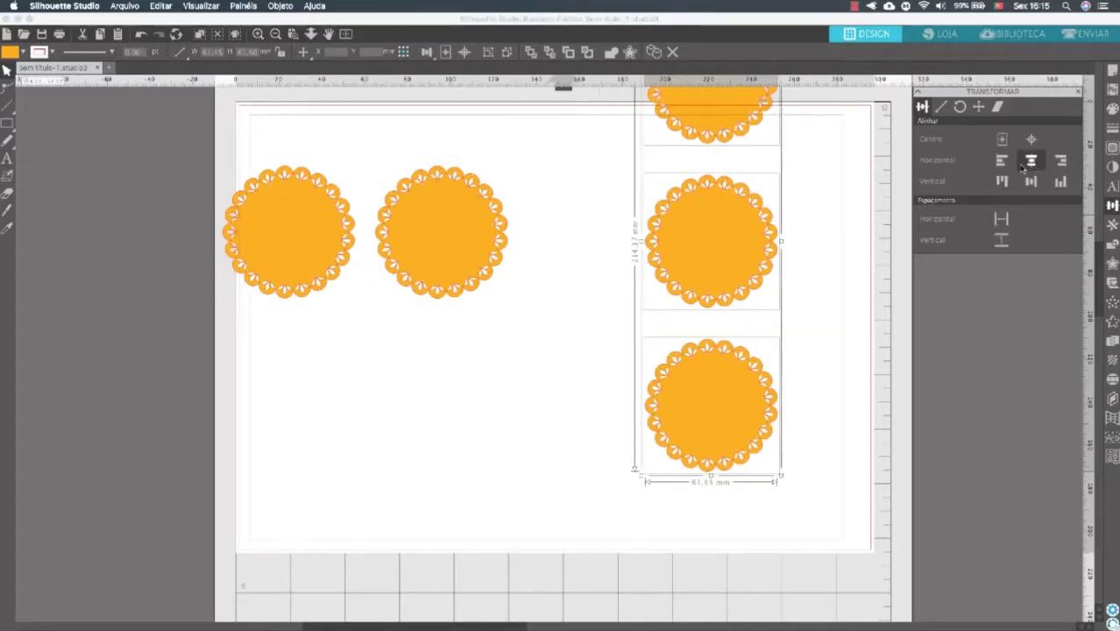
Delete every circle except the column's top one, and move that circle to the page's upper-left area
drag(695, 170, 649, 194)
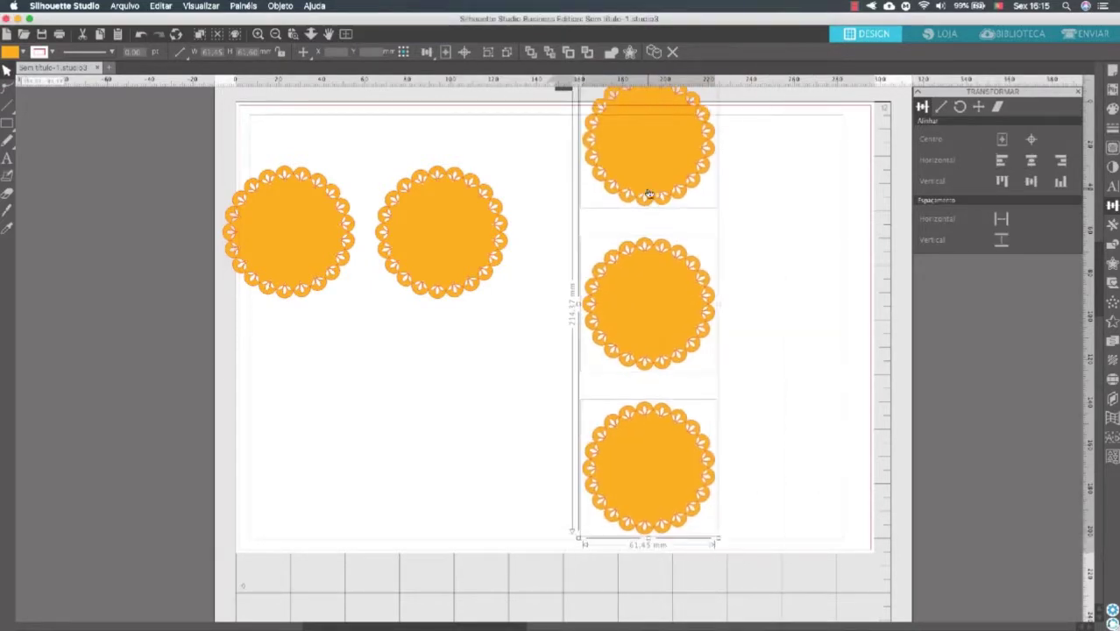
click(735, 461)
drag(754, 517, 289, 274)
key(Delete)
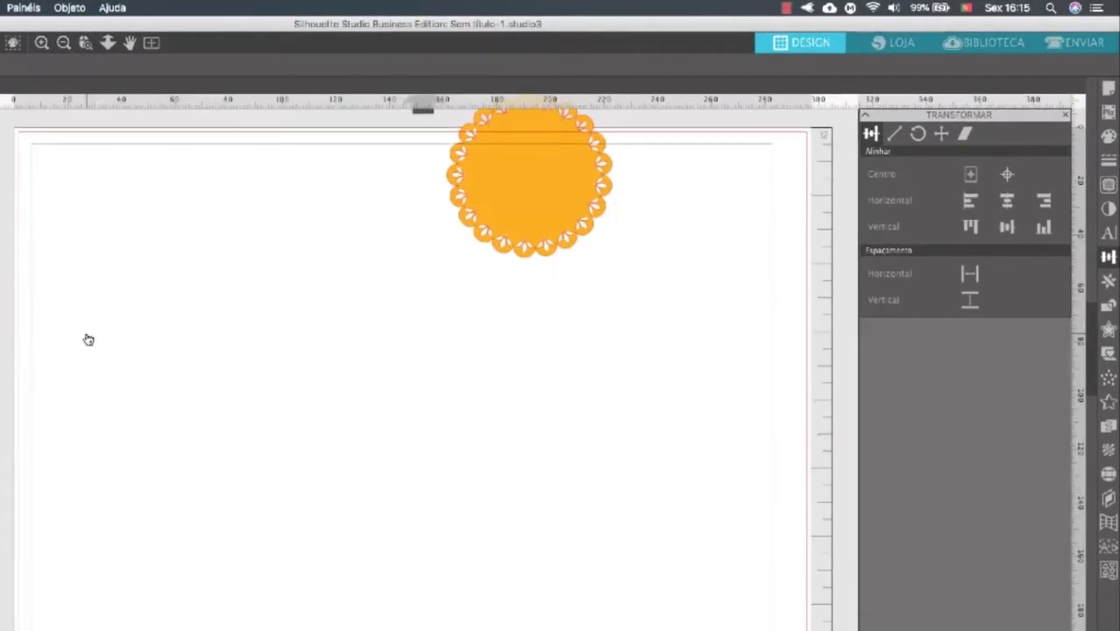
drag(552, 252, 213, 369)
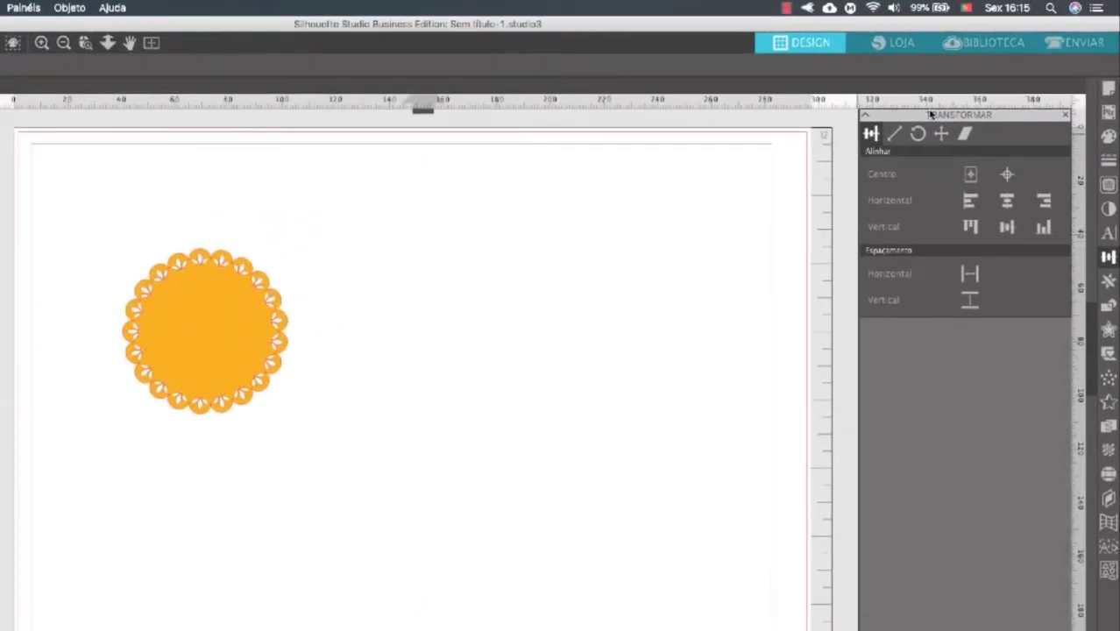
Show the scale options for the remaining circle and move it to about X 100 mm, Y 92 mm
click(896, 134)
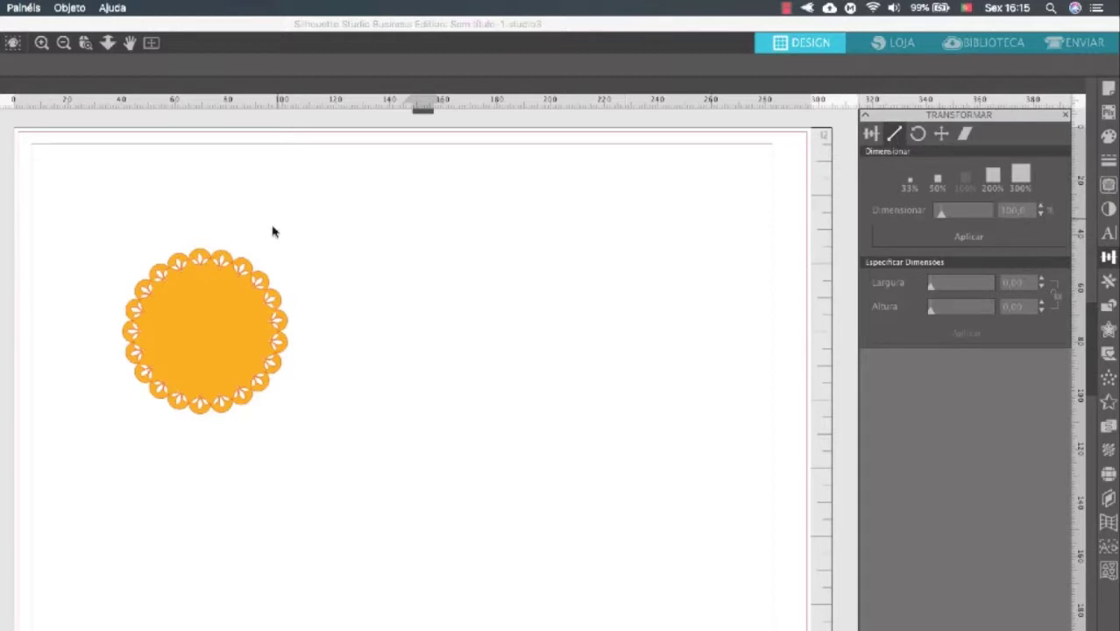
click(207, 292)
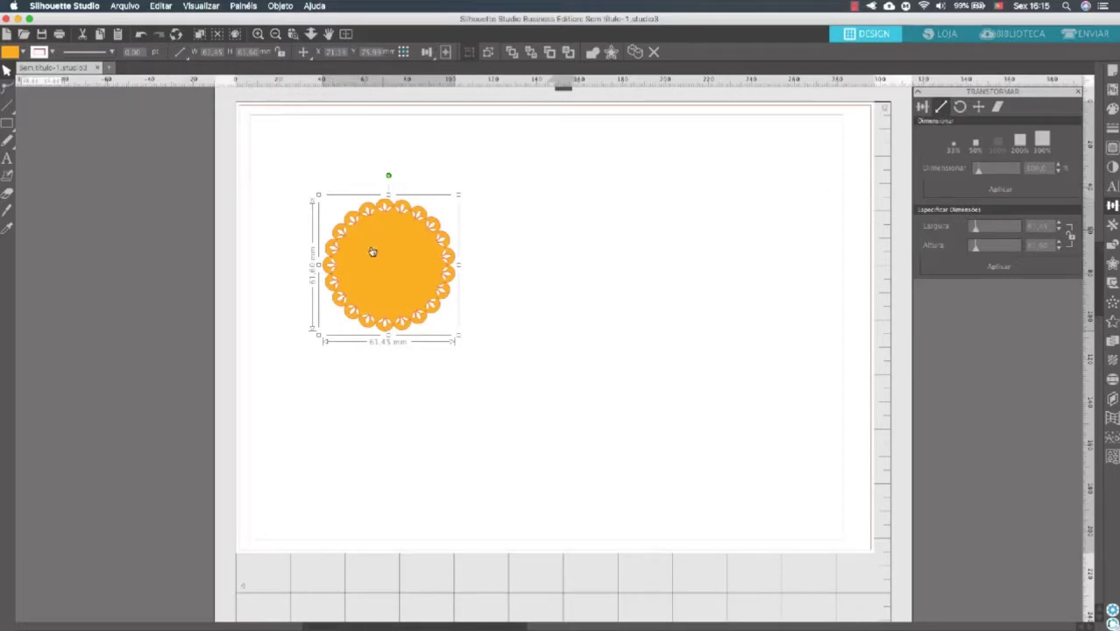
drag(344, 271, 405, 311)
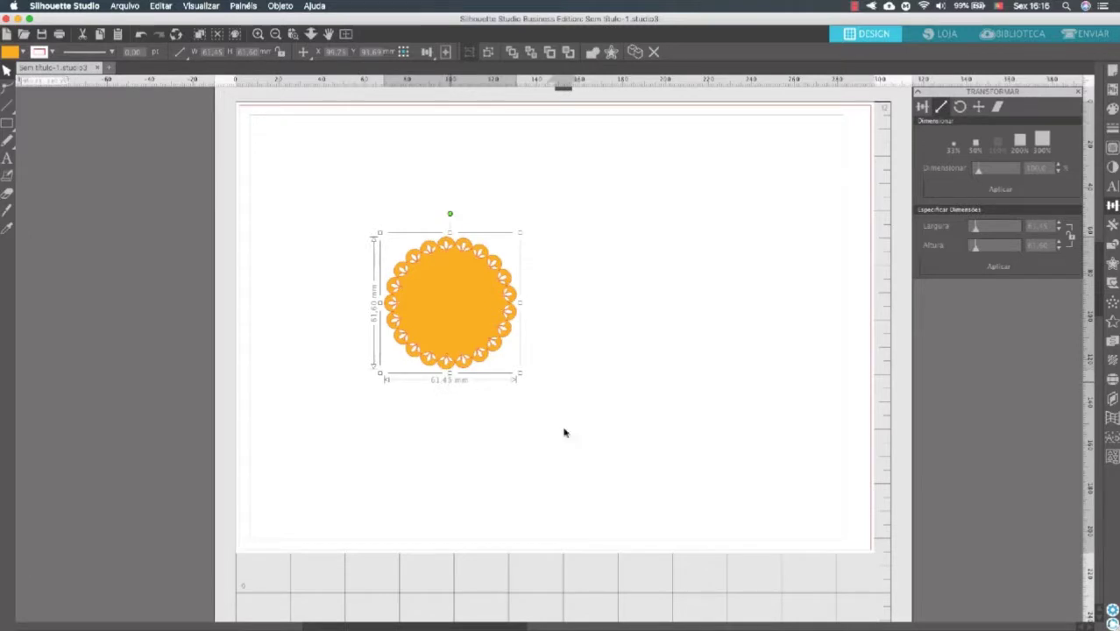
Set the unit of measurement to centimetres (Centímetros) in the general preferences and apply it
key(super+comma)
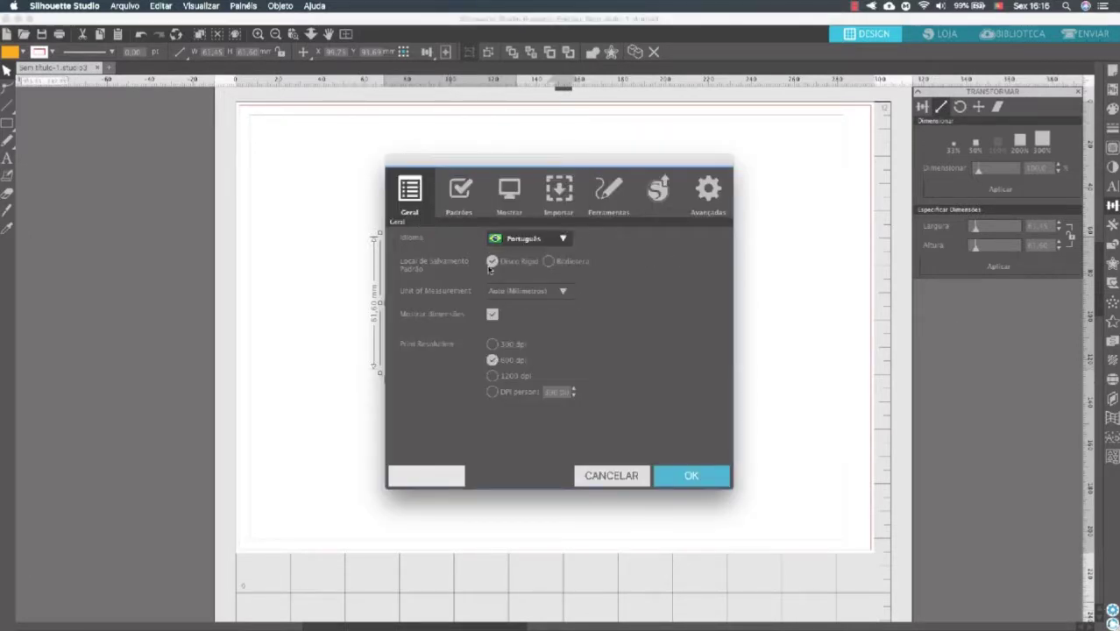
click(563, 293)
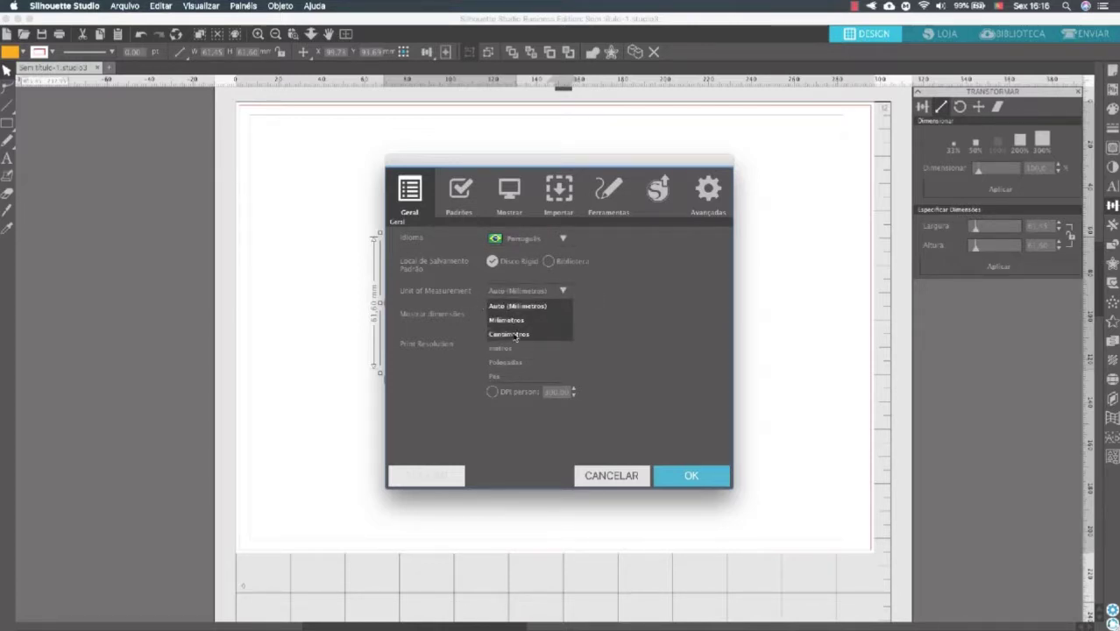
click(441, 169)
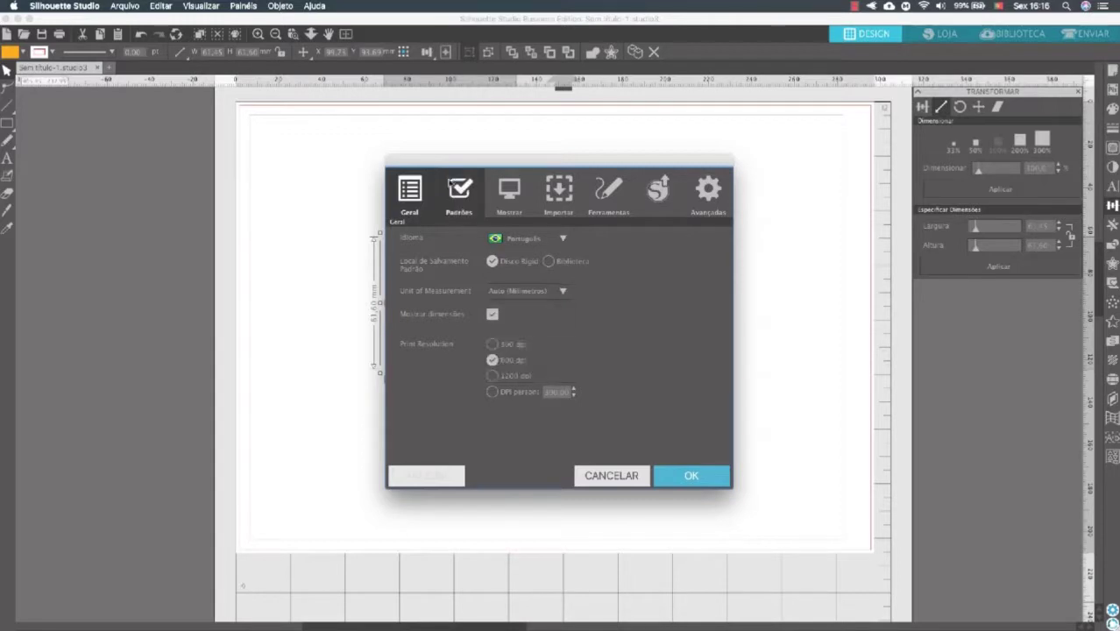
drag(441, 169, 606, 179)
click(684, 300)
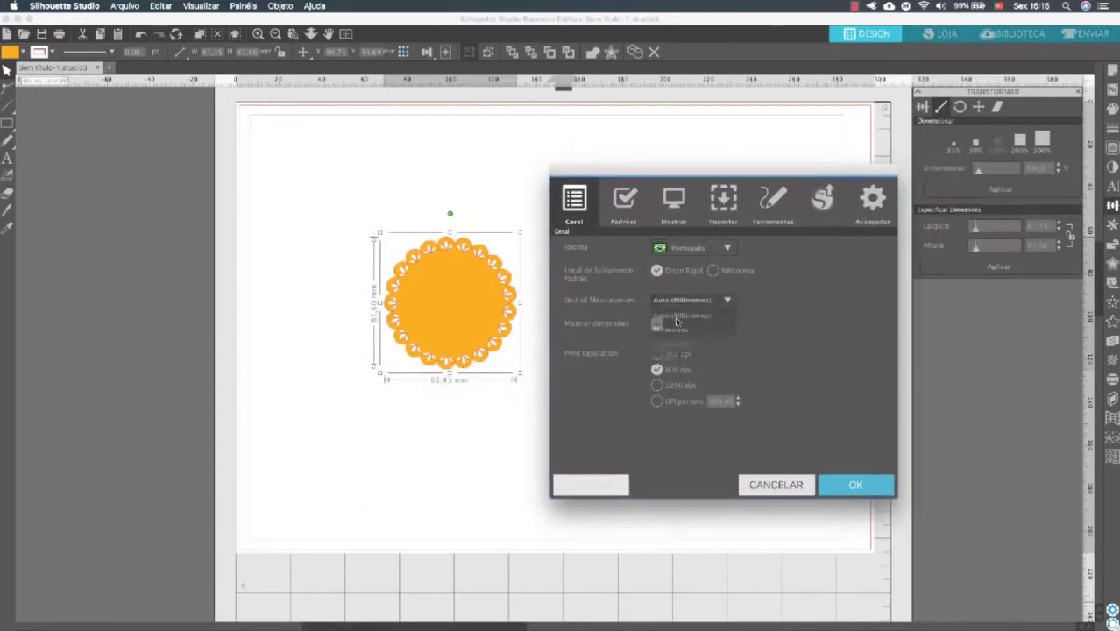
click(484, 401)
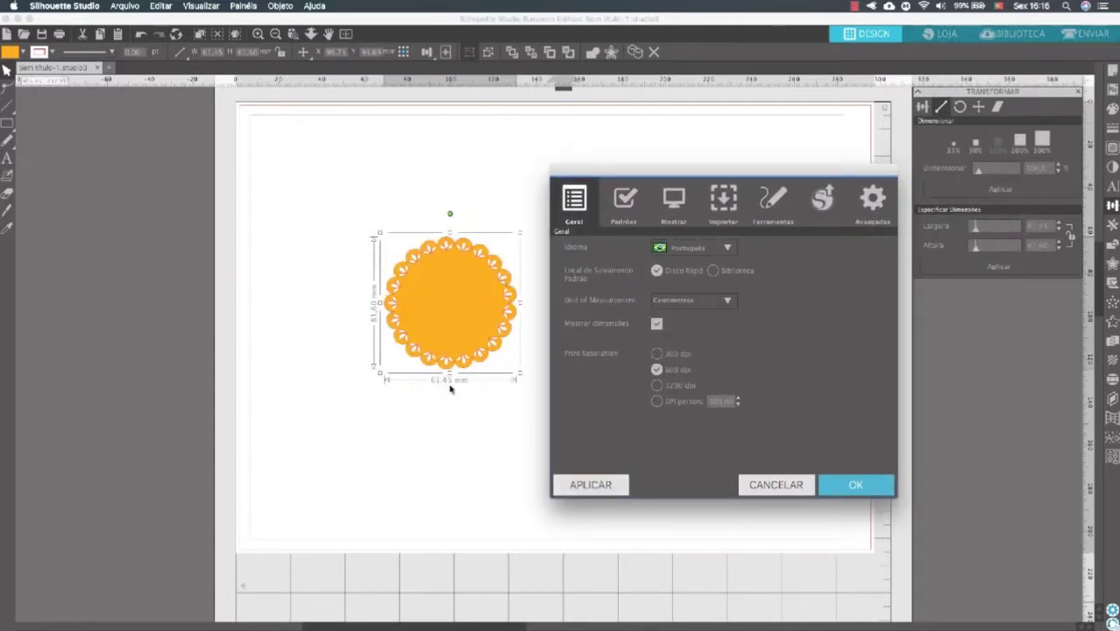
click(591, 484)
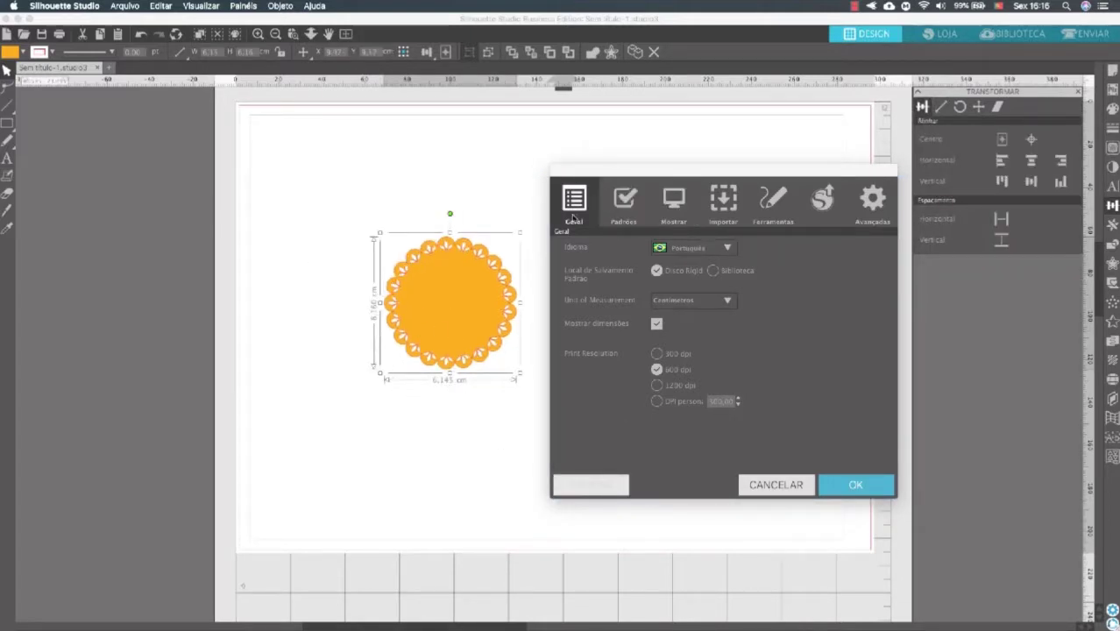
Set the unit of measurement to Auto (Milímetros) in the general preferences, apply it and close the preferences
click(681, 299)
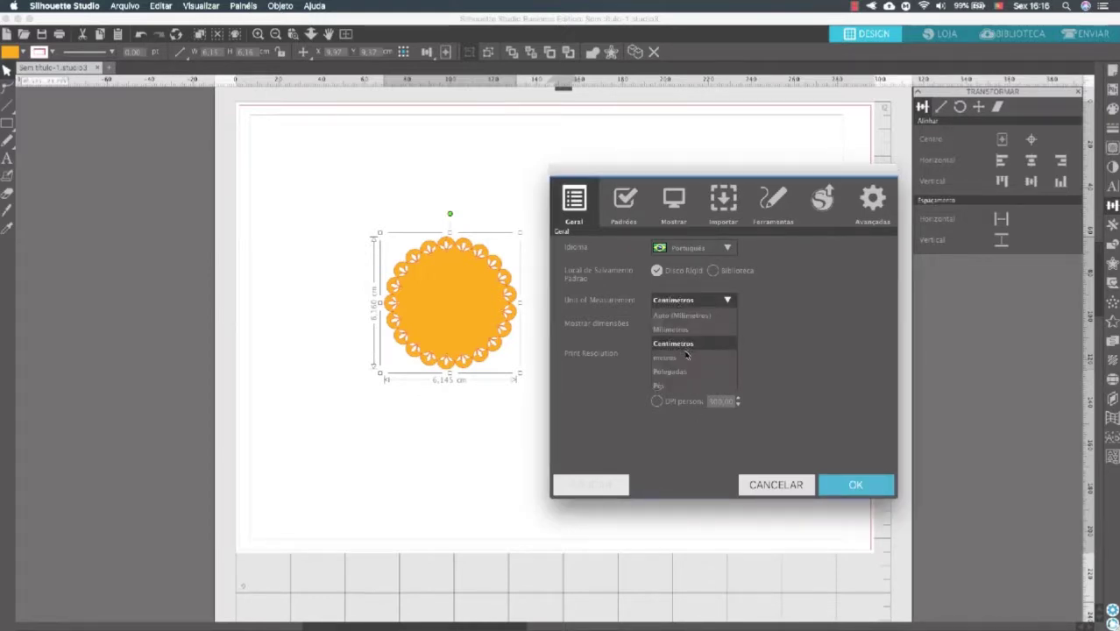
click(681, 315)
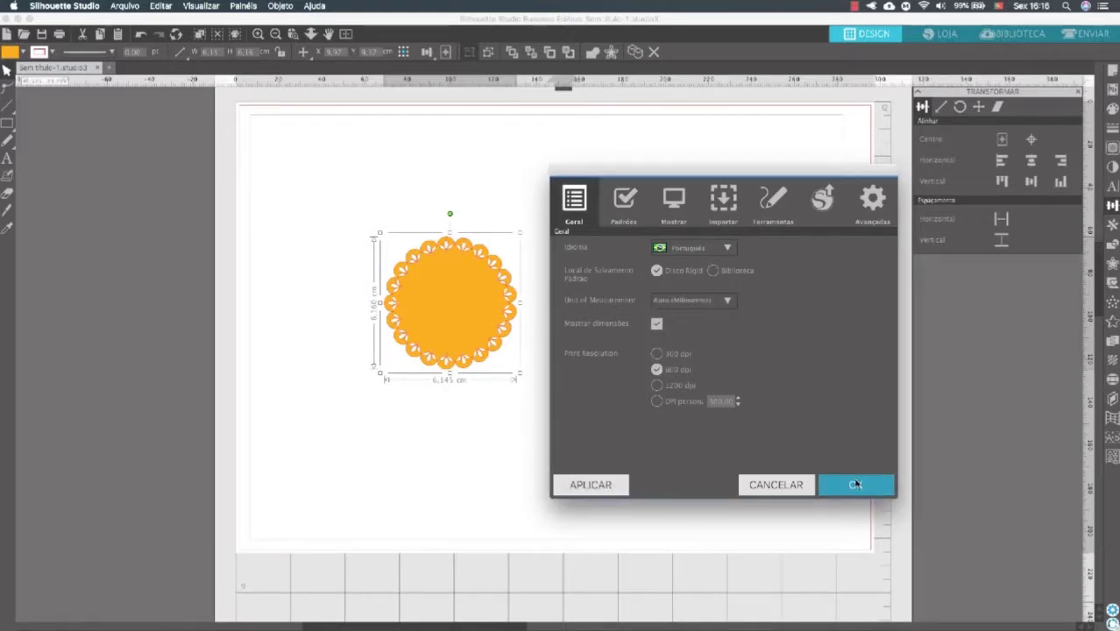
click(624, 487)
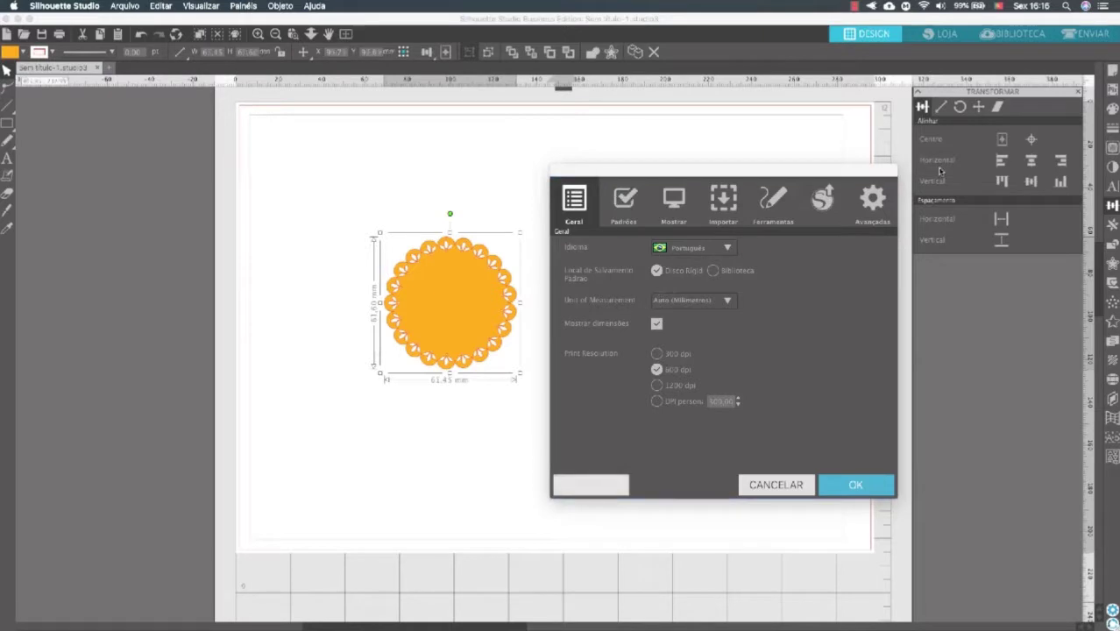
click(887, 483)
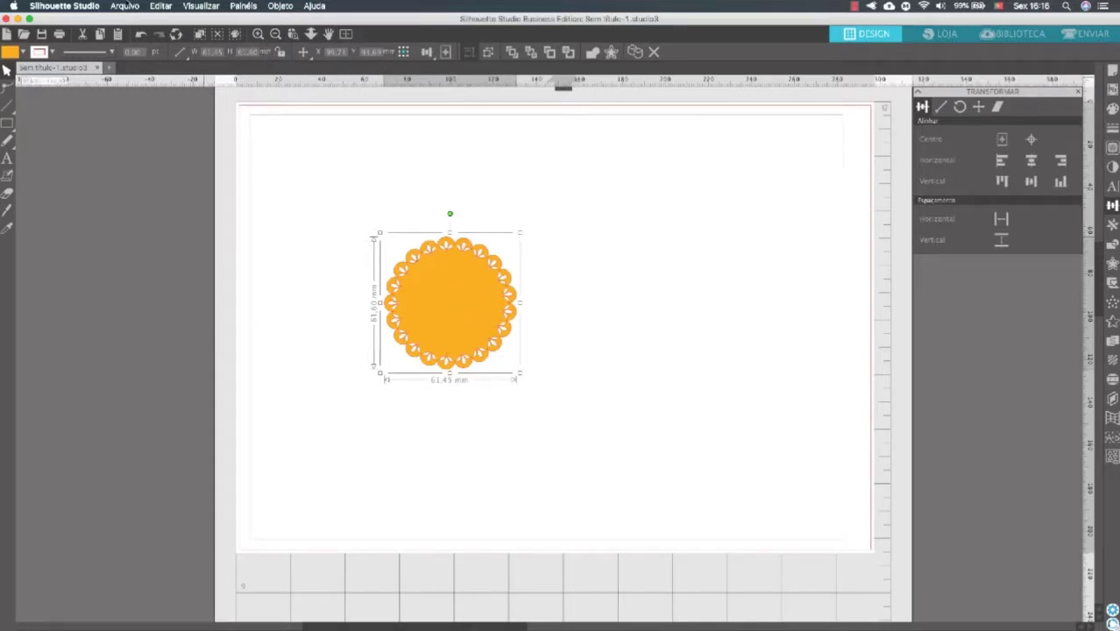
Resize the scalloped circle to a height of 80 mm and a width of 80 mm
double_click(213, 53)
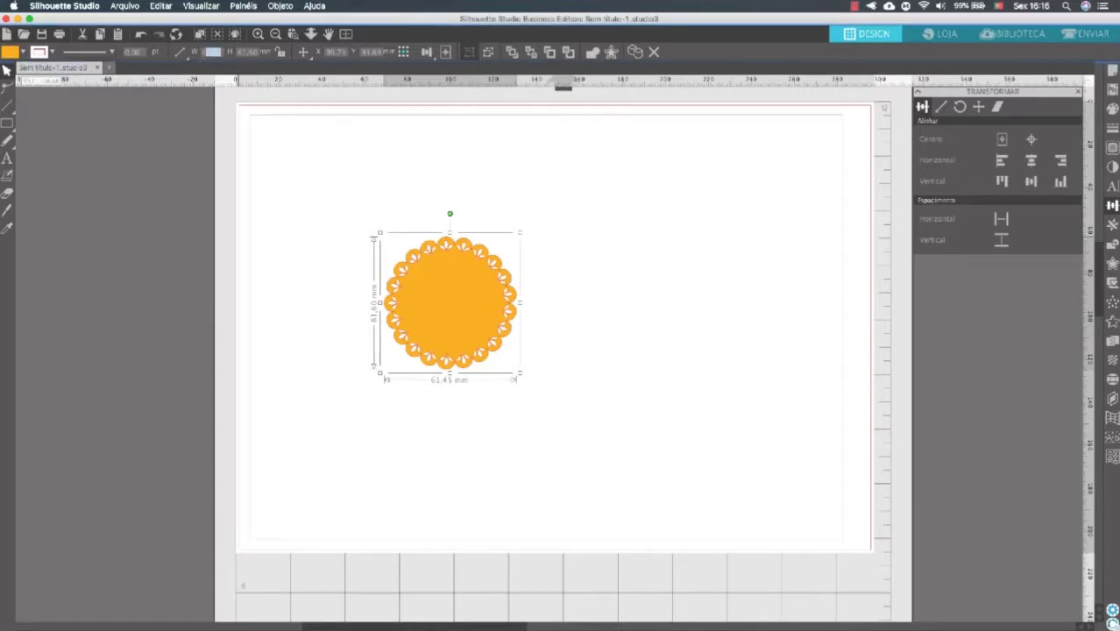
click(282, 53)
click(238, 52)
text(3)
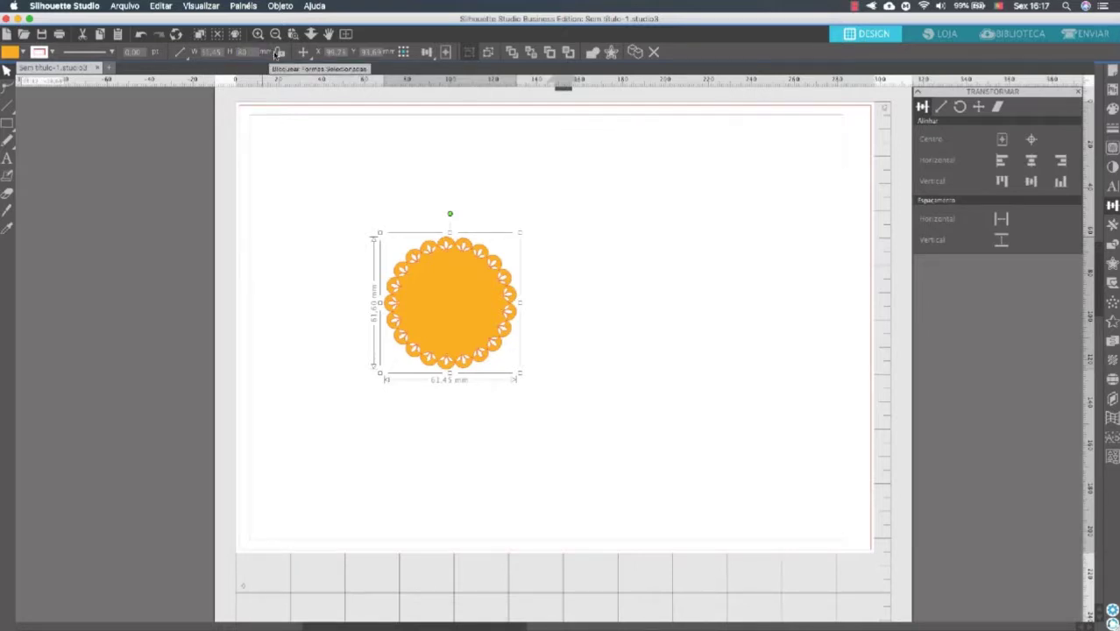
key(Return)
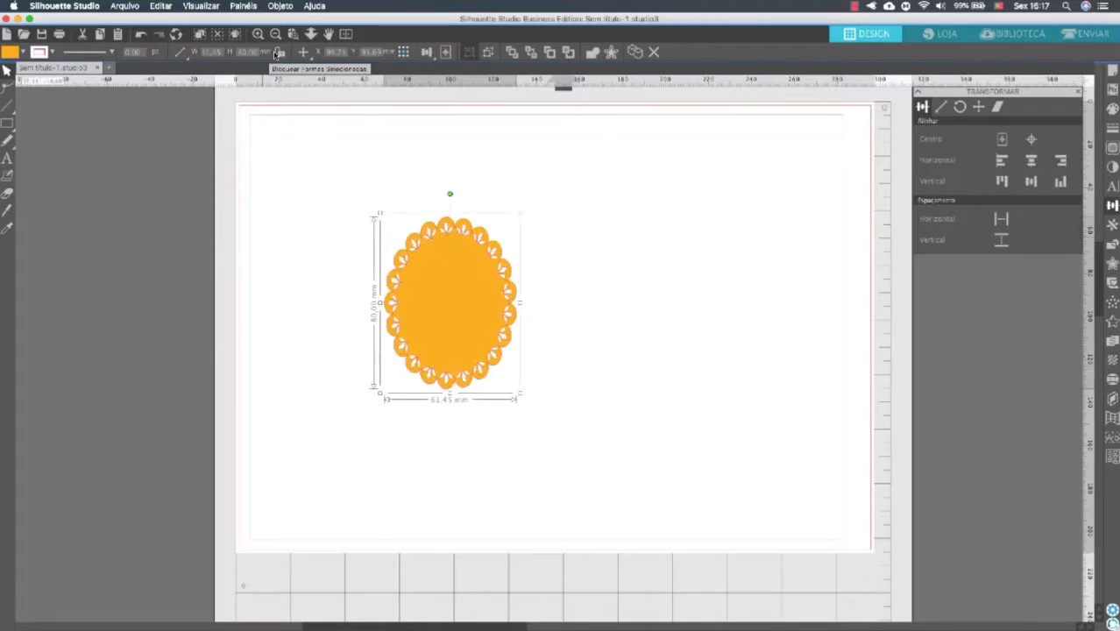
click(213, 52)
text(80)
key(Return)
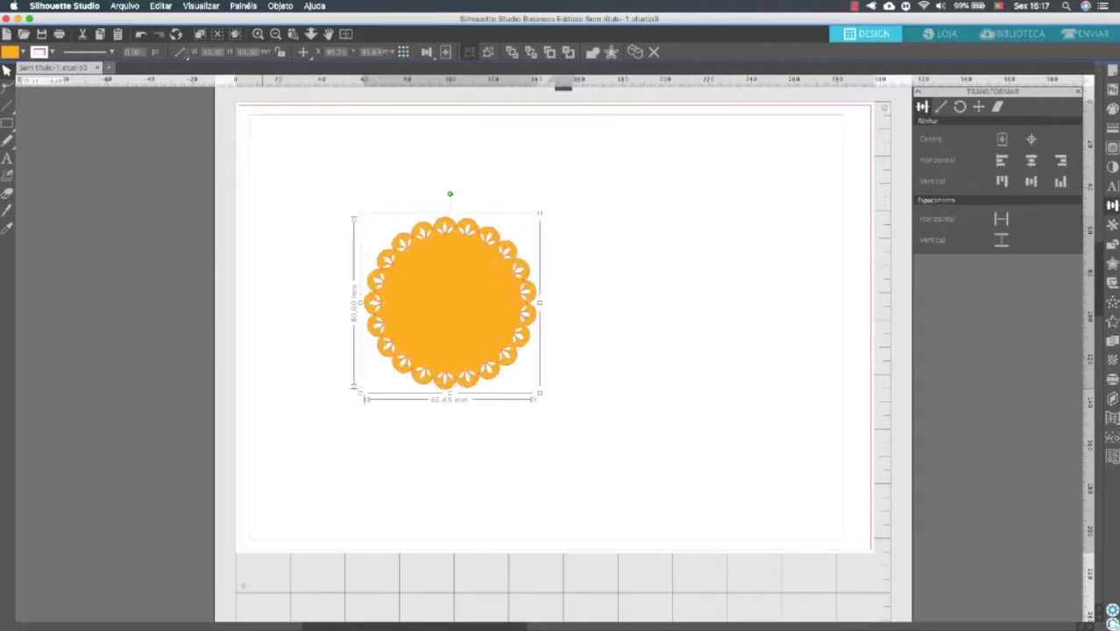
click(289, 127)
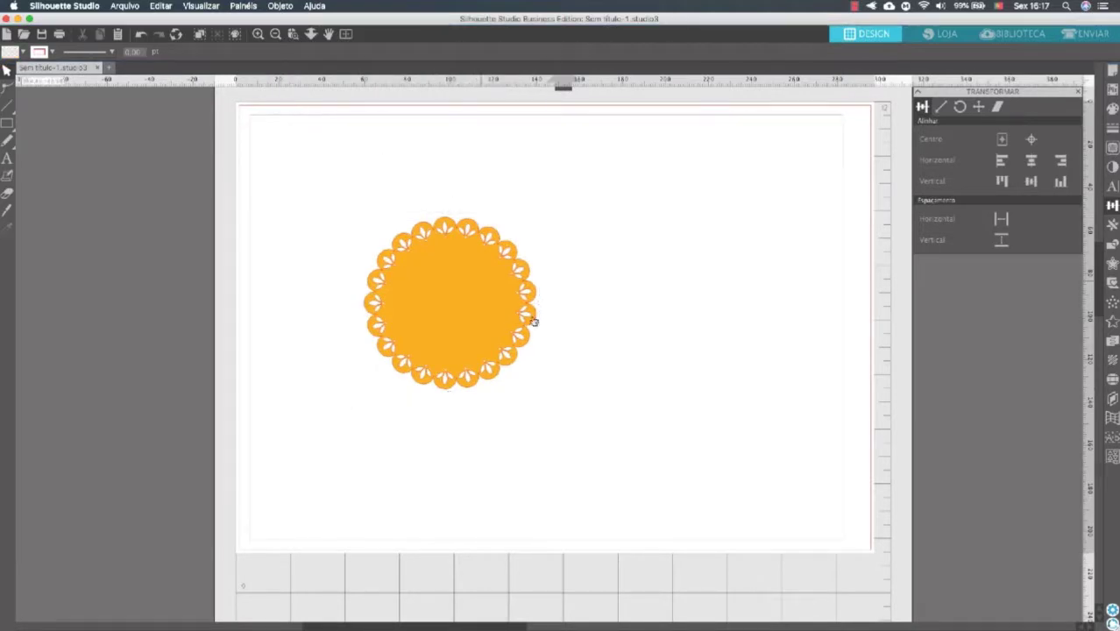
Show the scale options for the selected circle and move it slightly towards the page's left edge
click(454, 287)
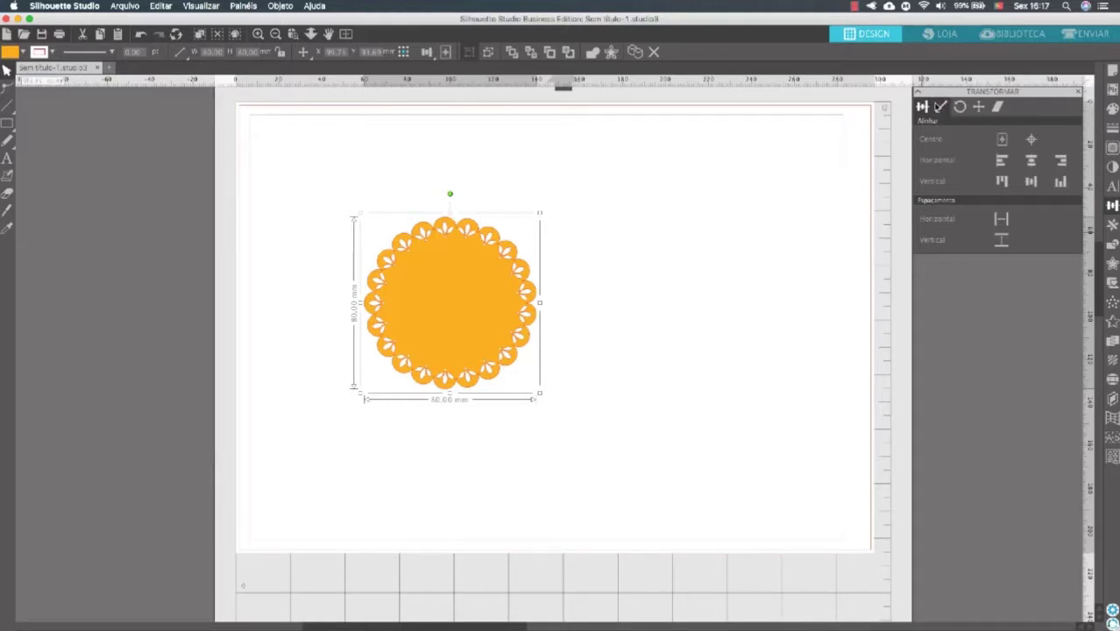
click(940, 106)
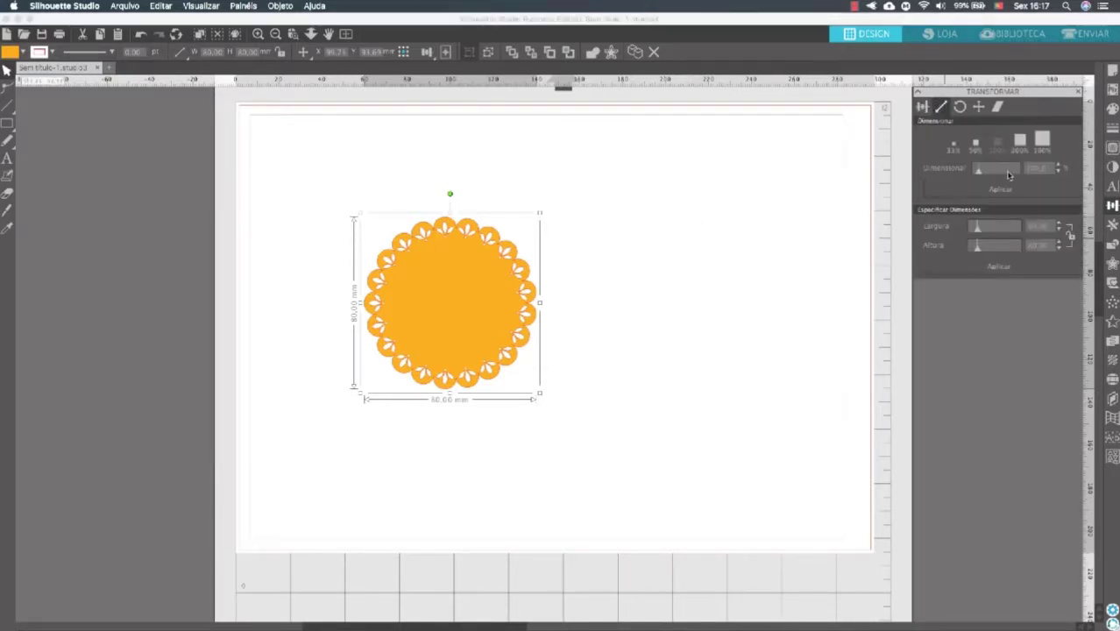
drag(475, 308, 444, 305)
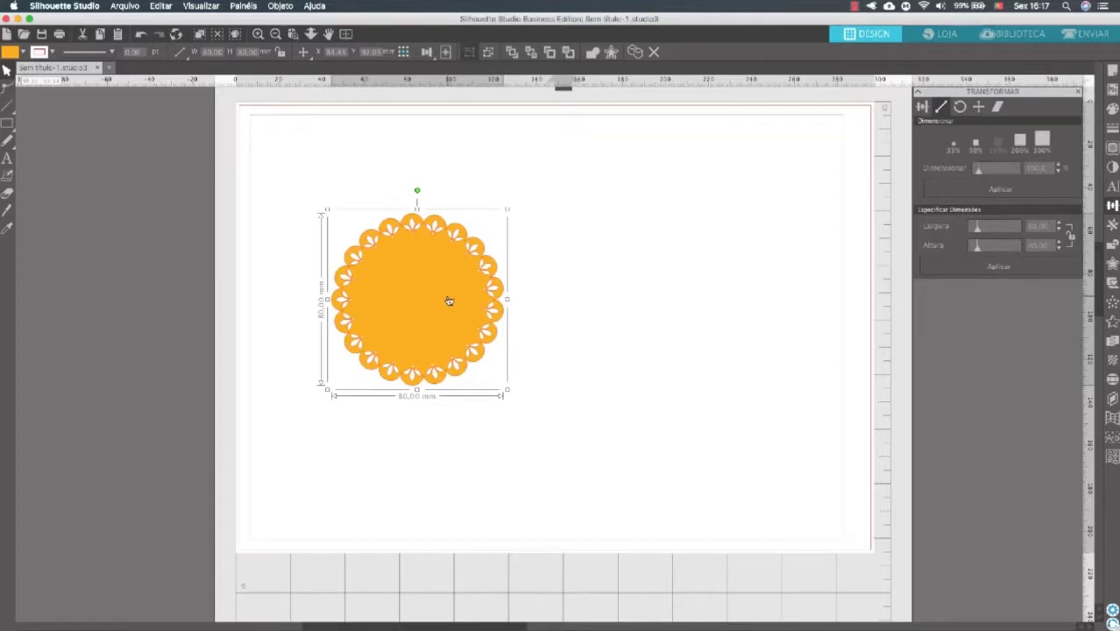
Make three copies of the circle and spread them in a triangle over the page's right part
drag(449, 301, 623, 284)
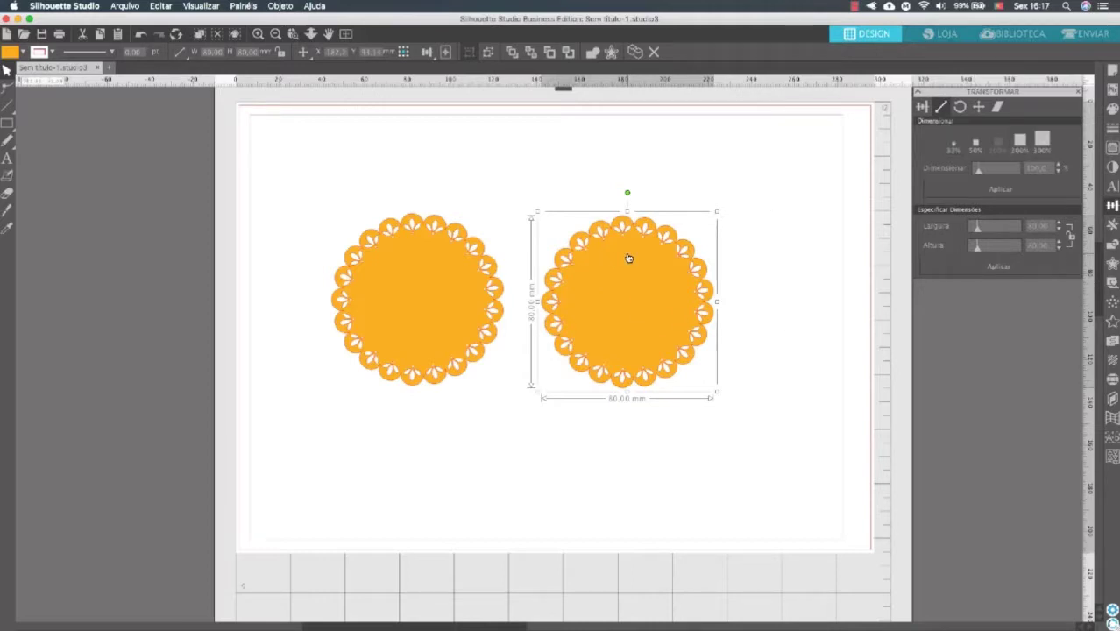
drag(628, 295, 636, 223)
key(super+v)
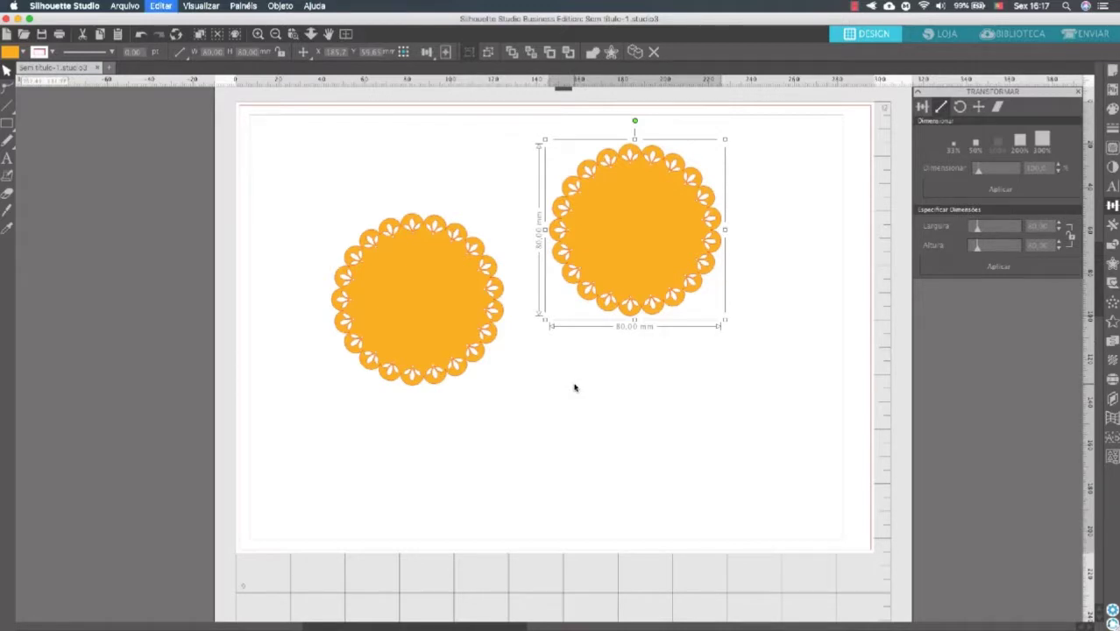
drag(620, 271, 515, 431)
key(super+v)
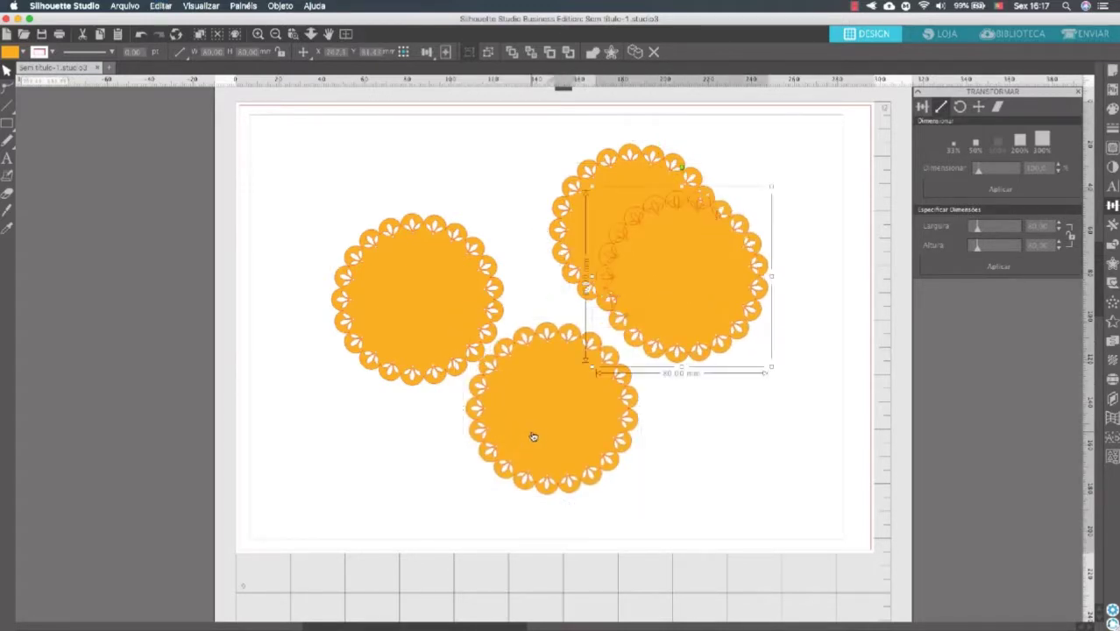
drag(735, 255, 723, 480)
drag(614, 405, 629, 421)
Examine the dimensions of the three copied circles, as a group selection and individually
drag(543, 219, 833, 464)
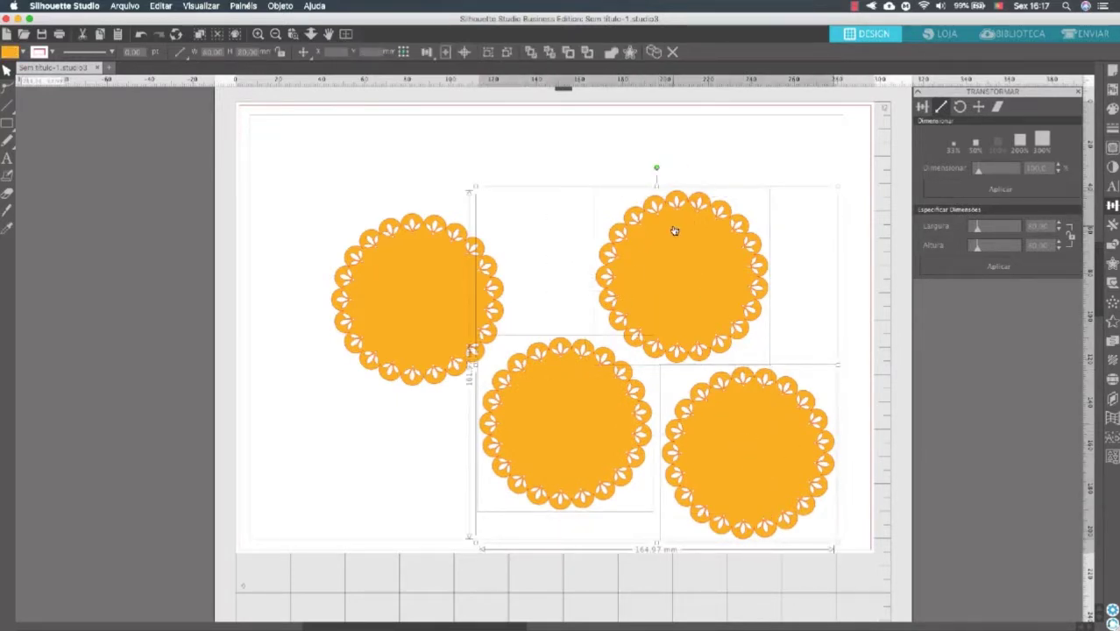
click(604, 147)
click(740, 270)
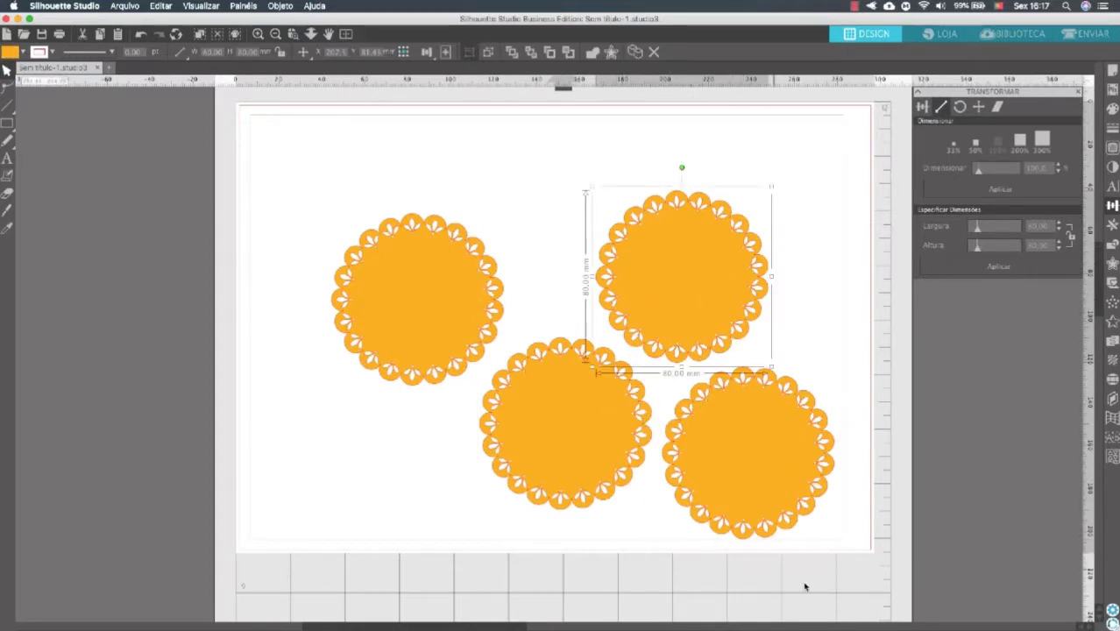
drag(807, 585, 578, 255)
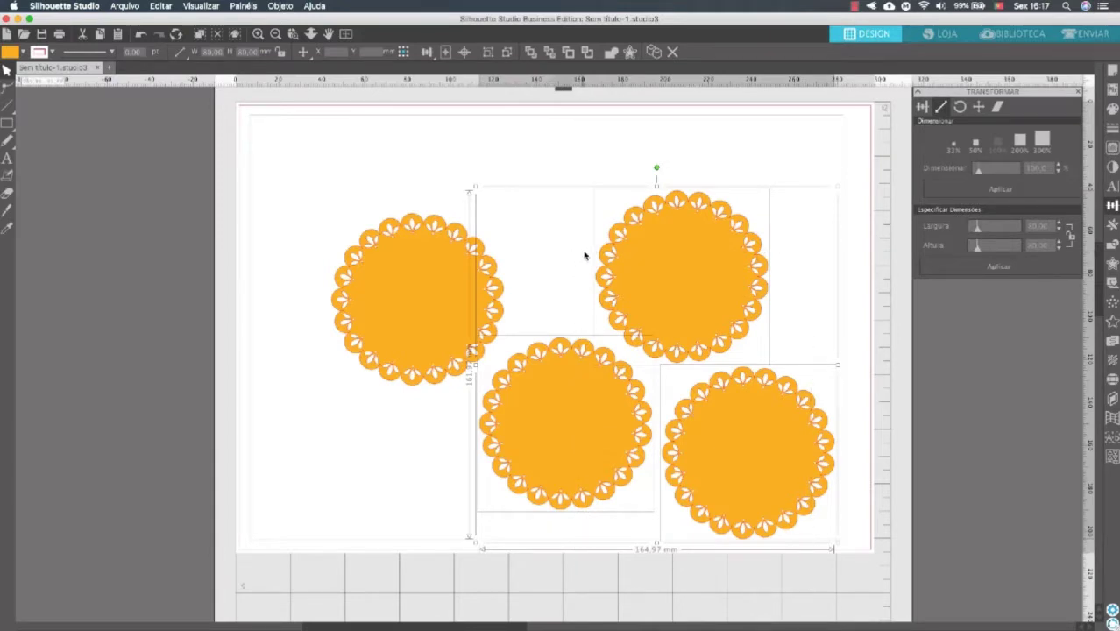
click(744, 169)
click(712, 254)
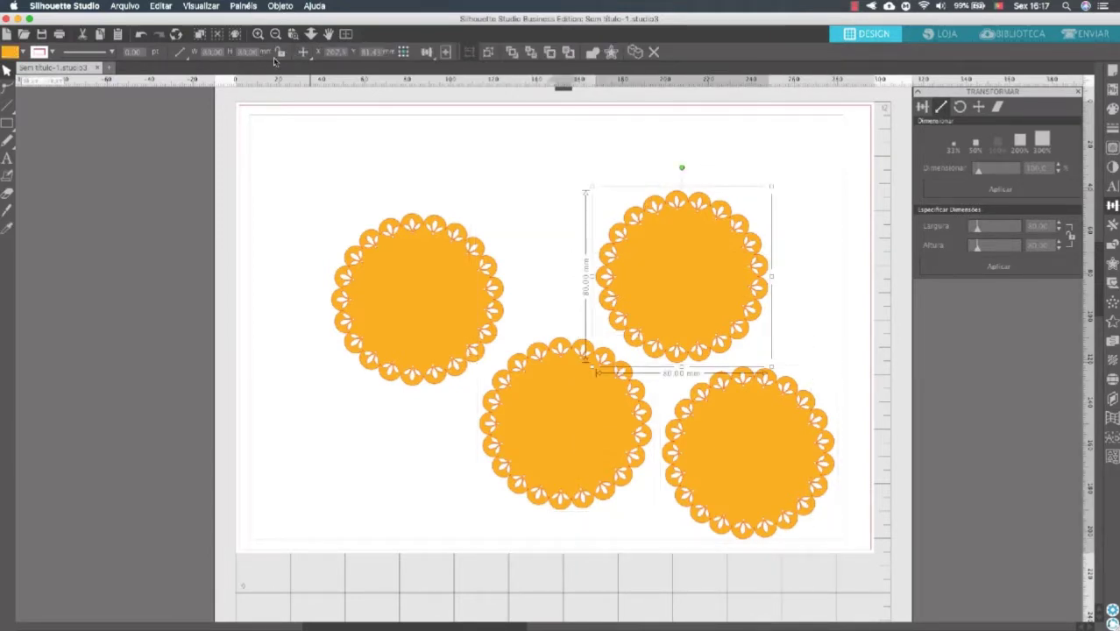
click(580, 354)
click(682, 423)
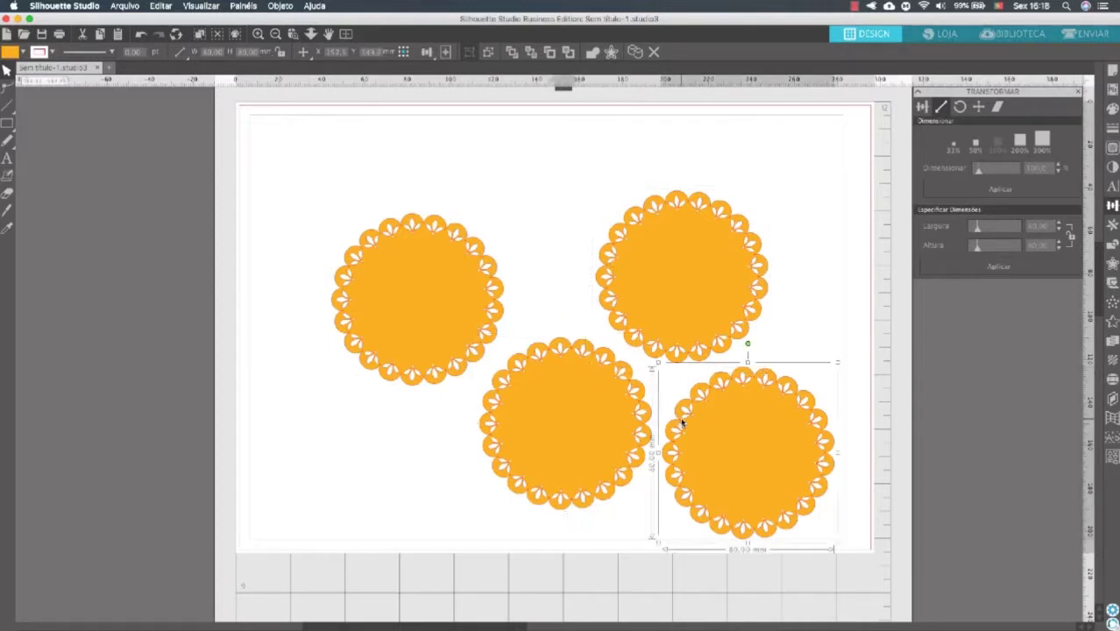
click(660, 263)
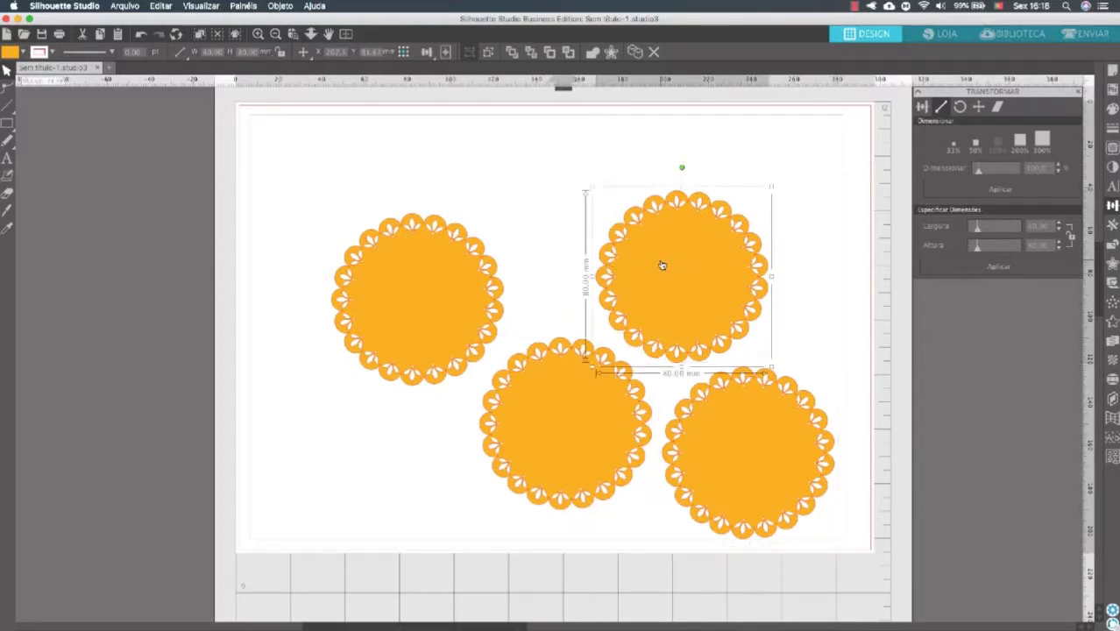
click(733, 463)
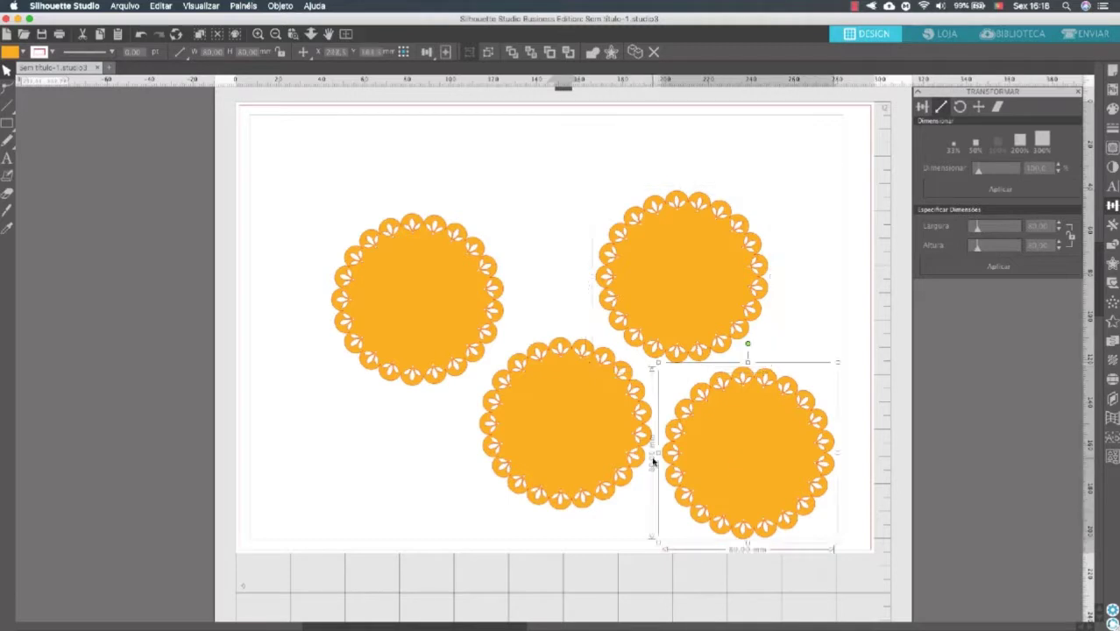
click(603, 449)
click(603, 450)
click(688, 307)
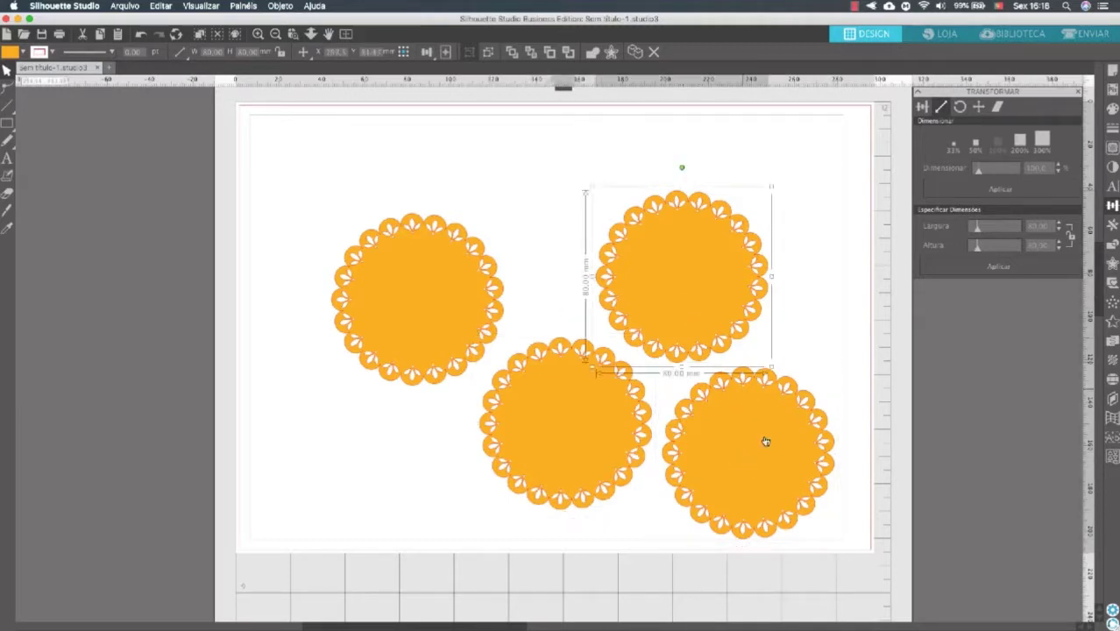
click(782, 500)
click(674, 333)
click(600, 417)
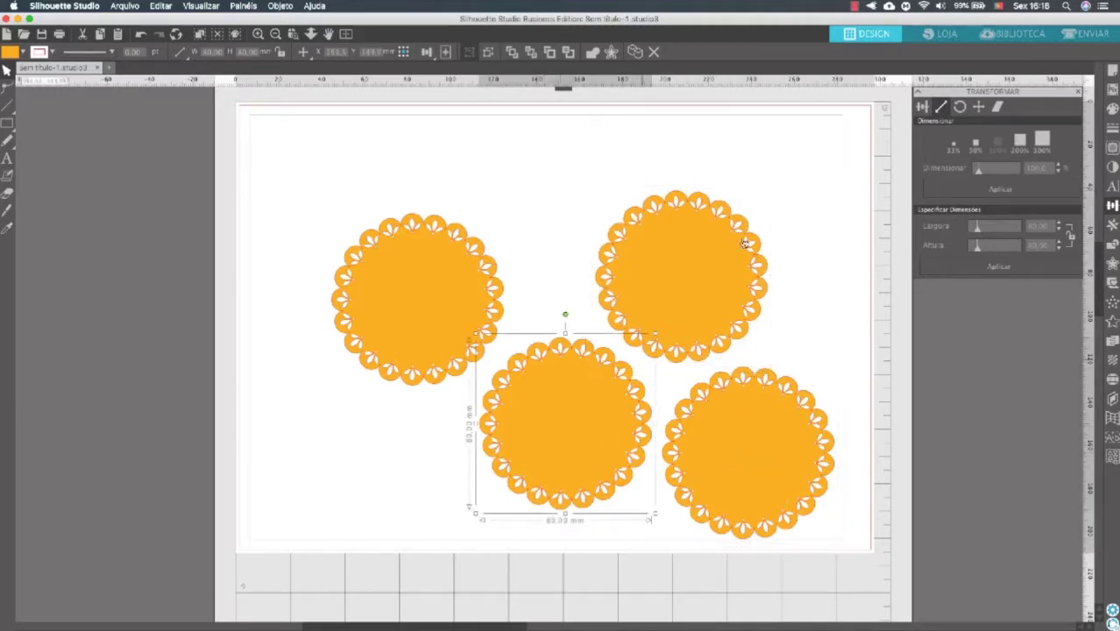
click(552, 150)
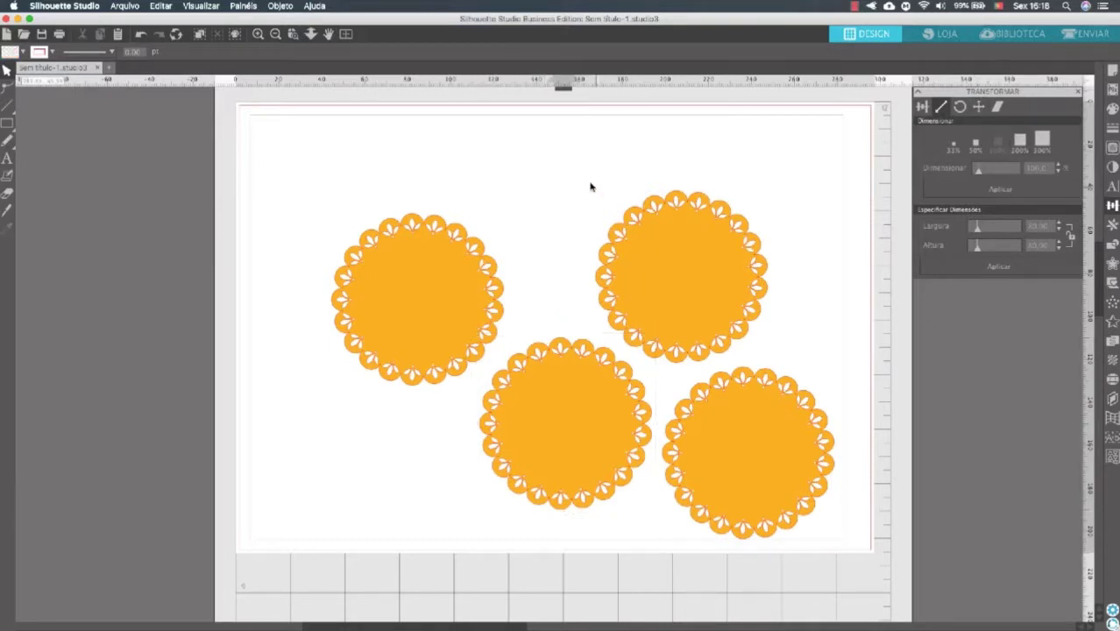
Scale the three copied circles together to 50% and check the dimensions of each one
drag(514, 137, 714, 465)
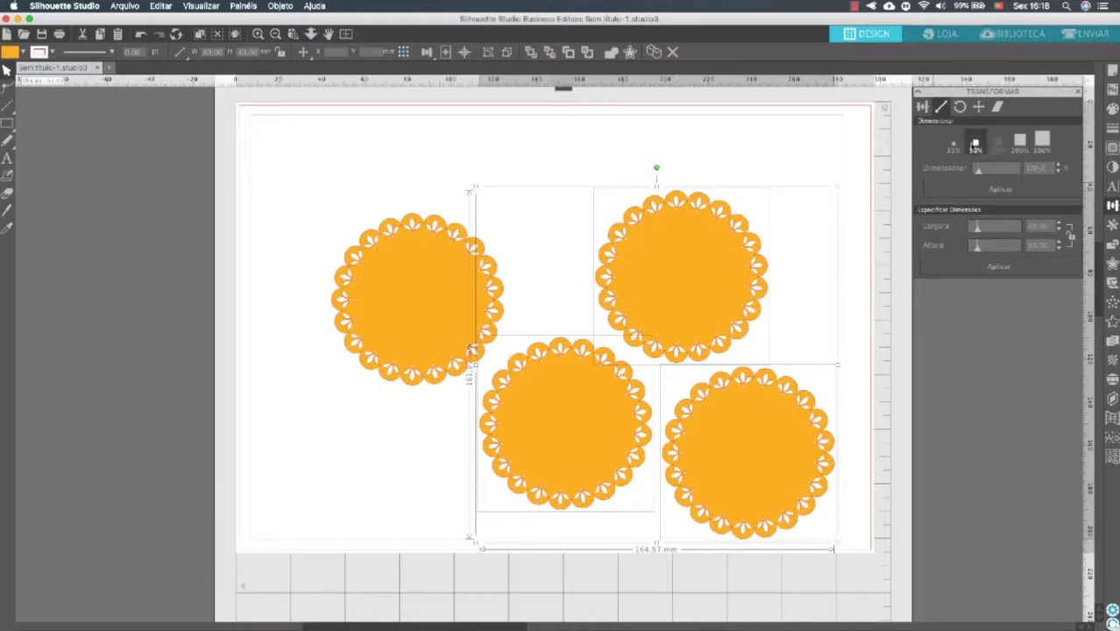
click(976, 143)
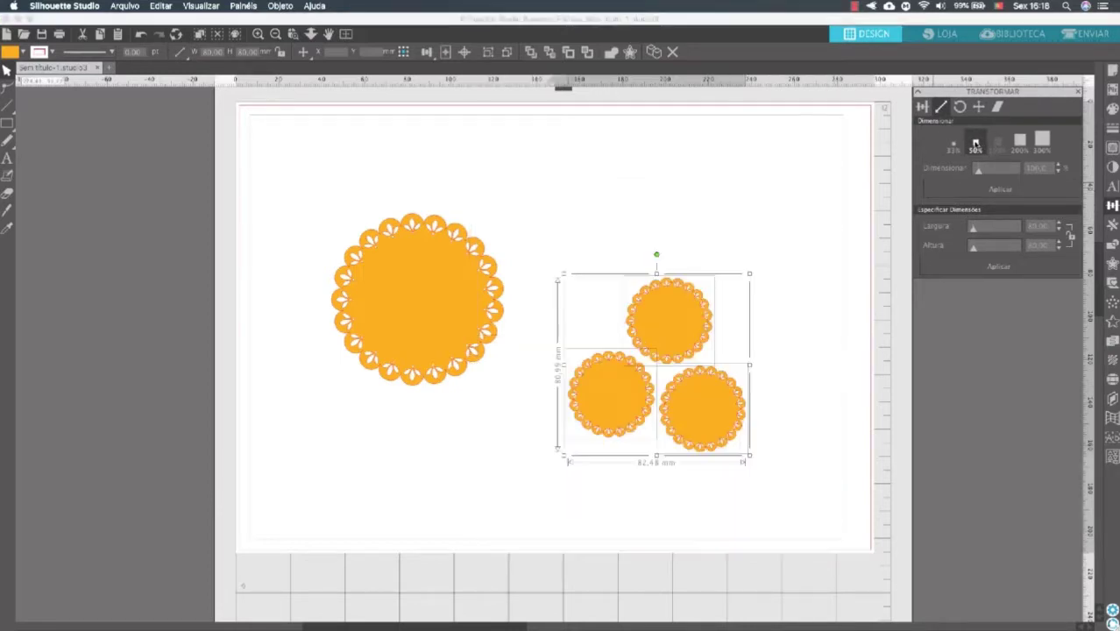
click(724, 235)
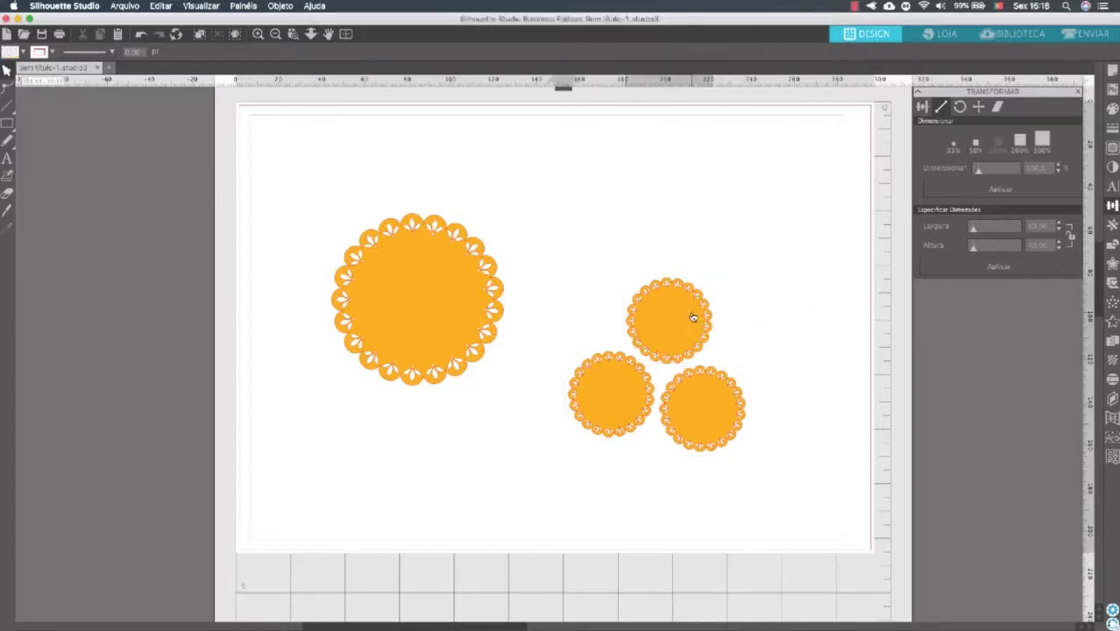
click(696, 317)
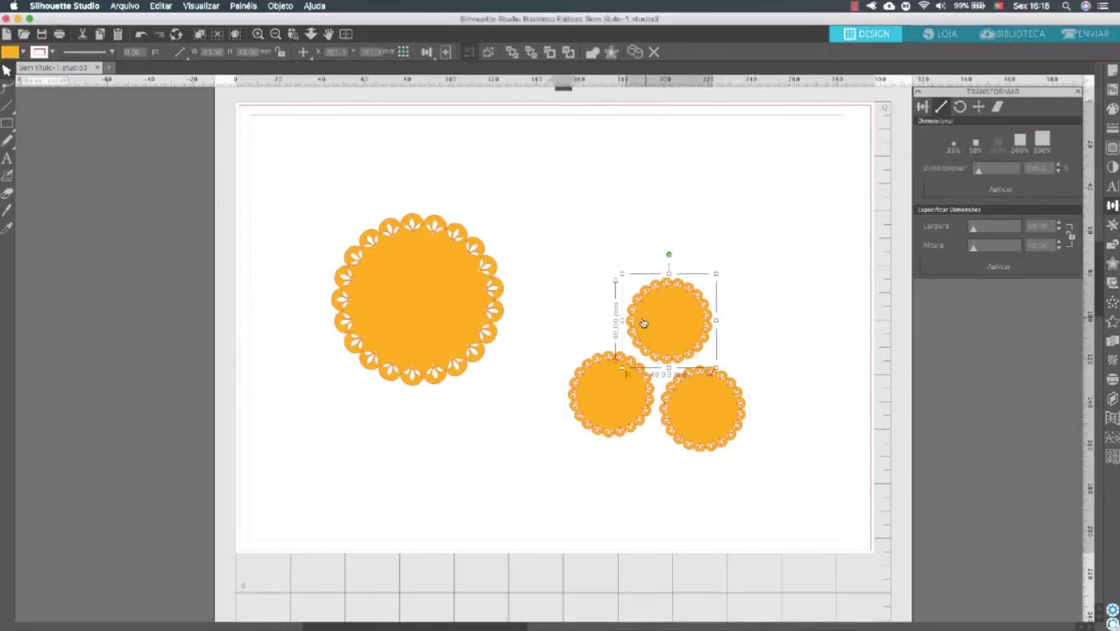
click(613, 395)
click(729, 428)
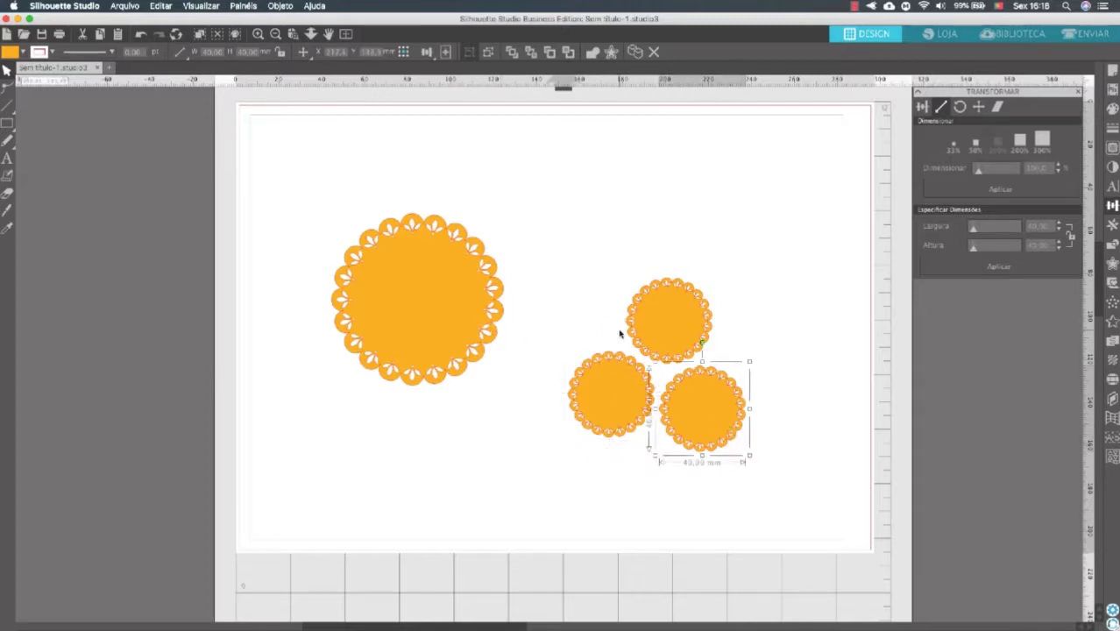
click(613, 409)
click(572, 237)
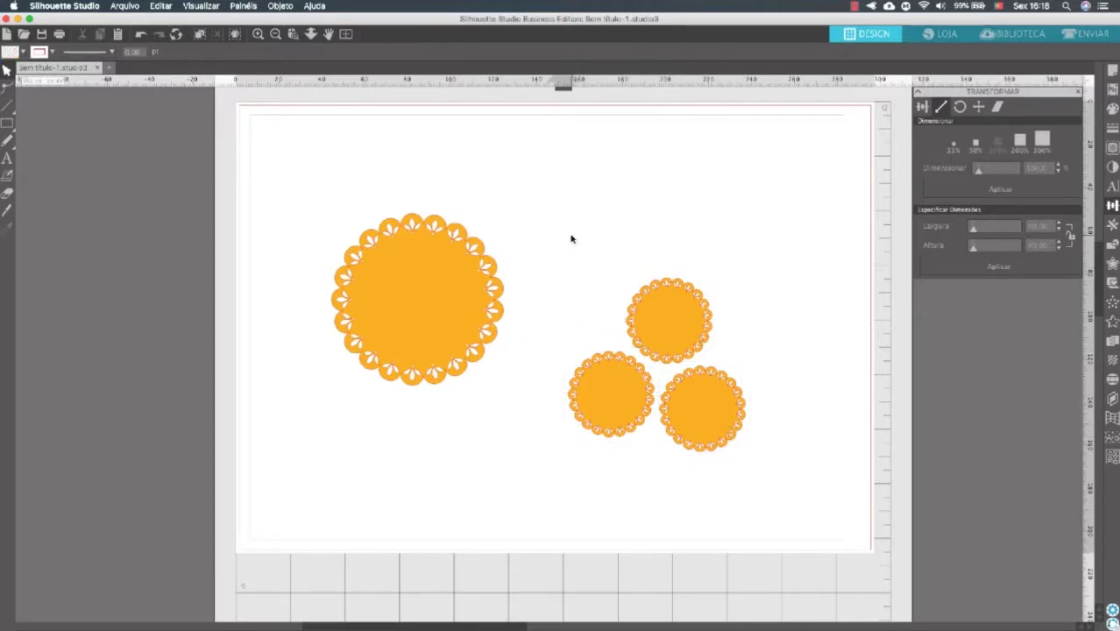
Undo the 50% scaling of the three copied circles and clear the selection
key(super+z)
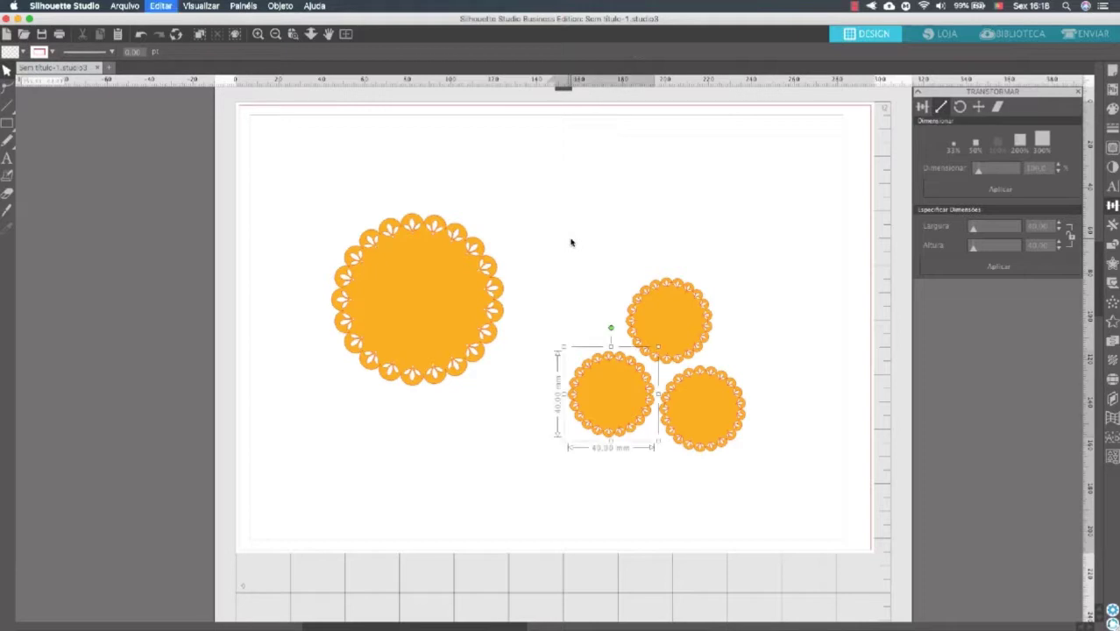
key(super+z)
key(super+z)
key(super+z)
key(super+z)
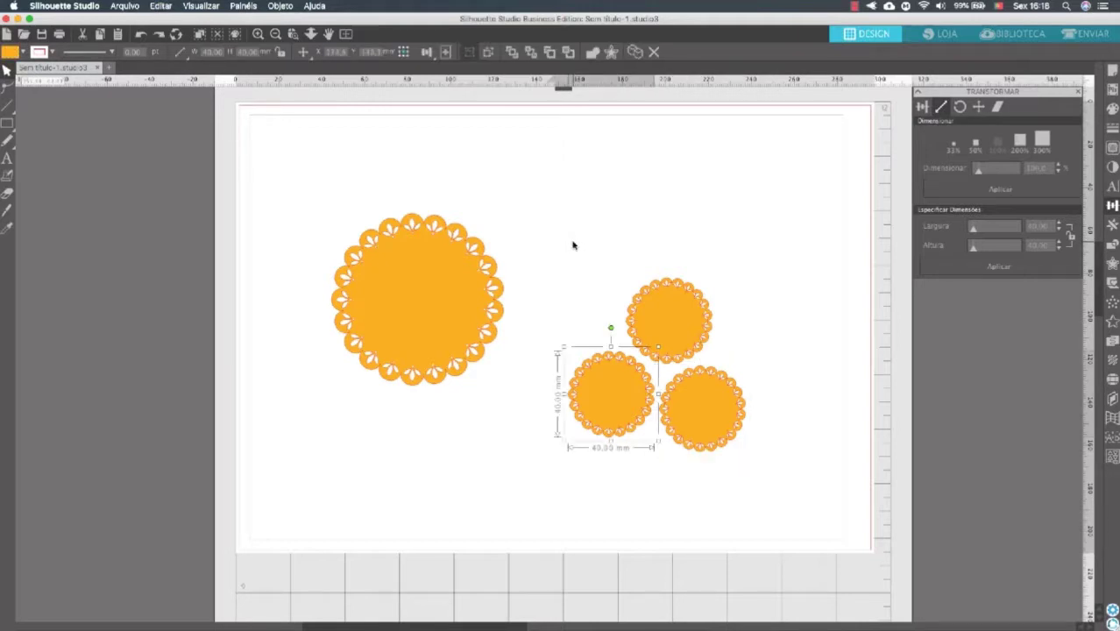
key(super+z)
key(super+z)
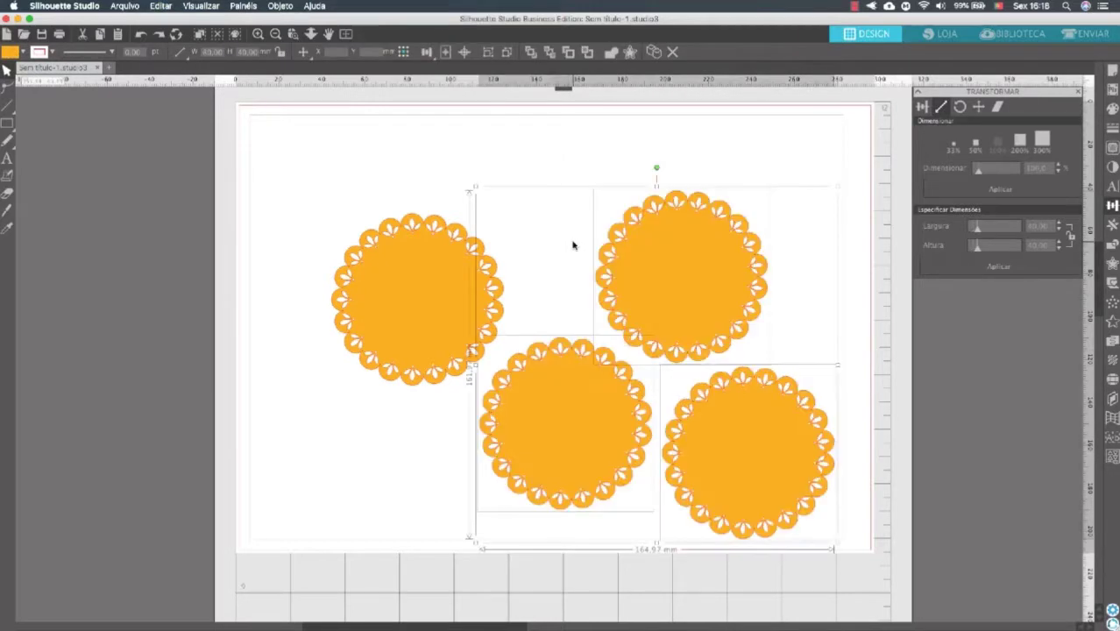
click(789, 342)
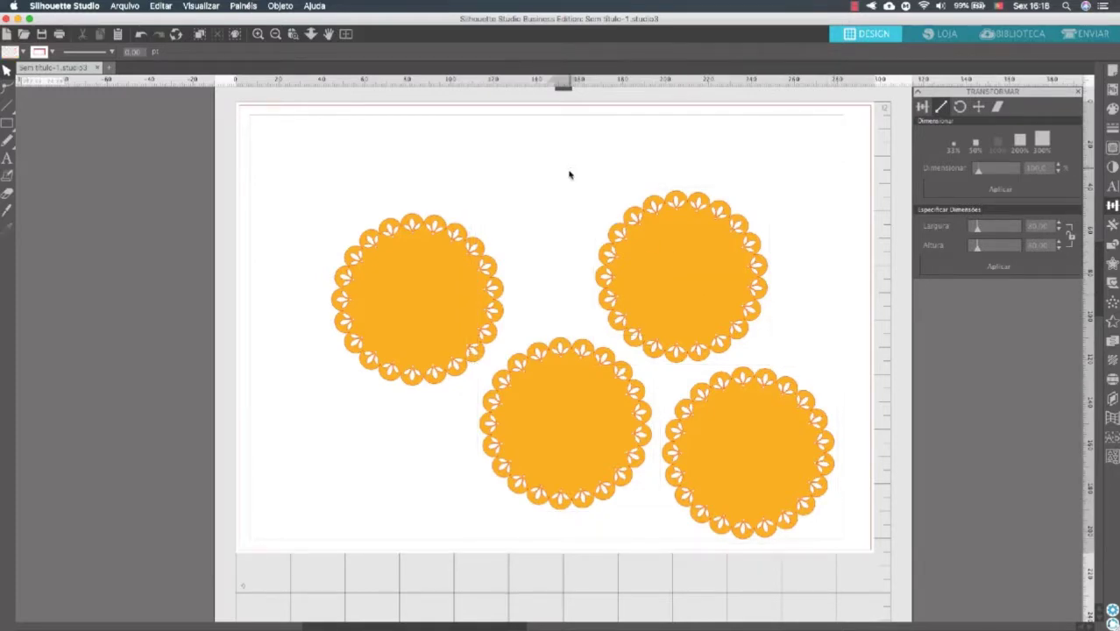
Scale the three copied circles together to 200% and check the dimensions of the upper one
drag(569, 168, 789, 519)
scroll(686, 314, down, 5)
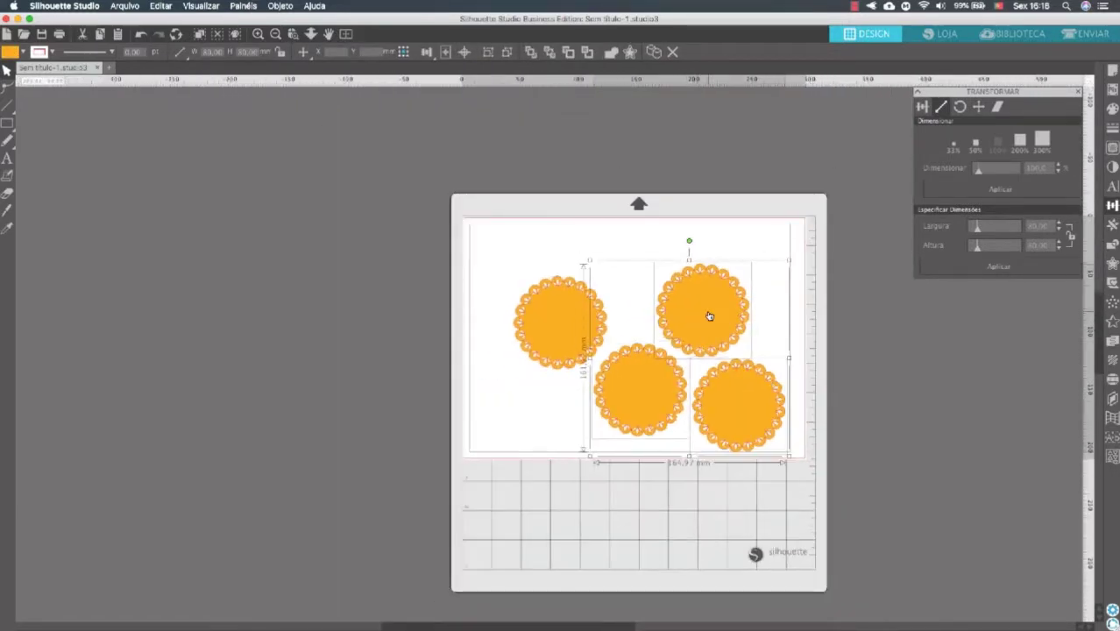
scroll(710, 316, right, 5)
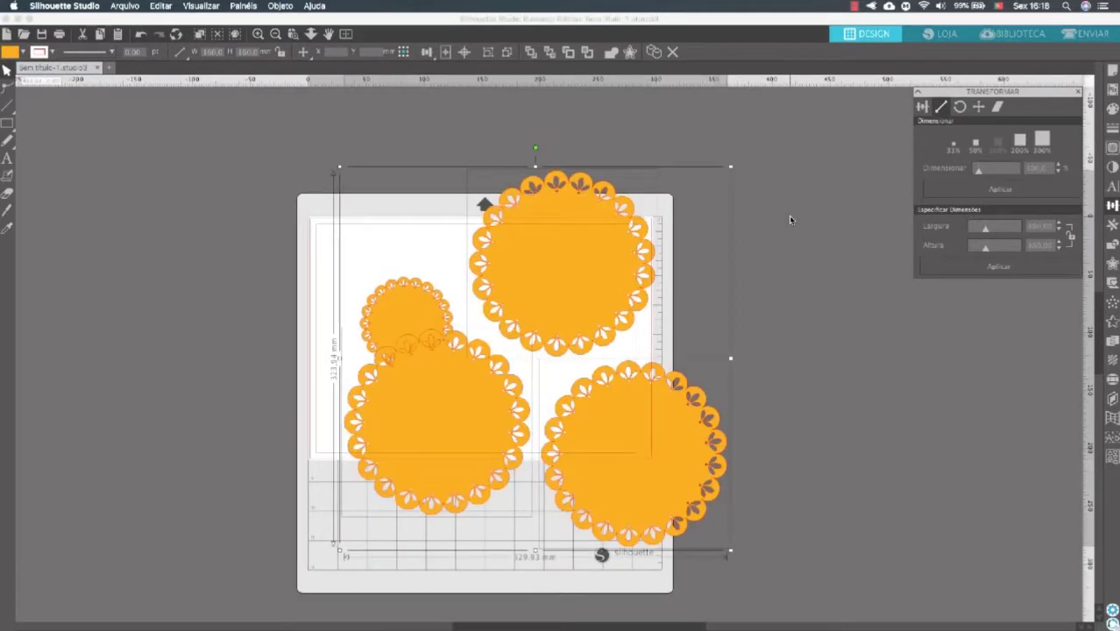
click(590, 275)
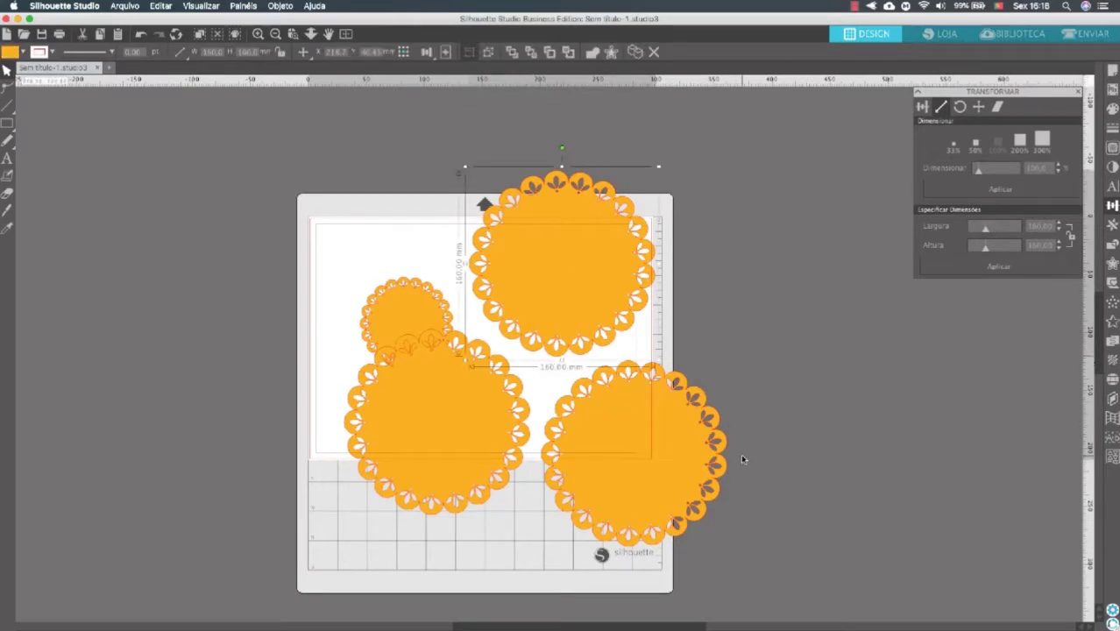
Scale the three enlarged circles individually to 50%
click(686, 273)
click(618, 266)
click(975, 144)
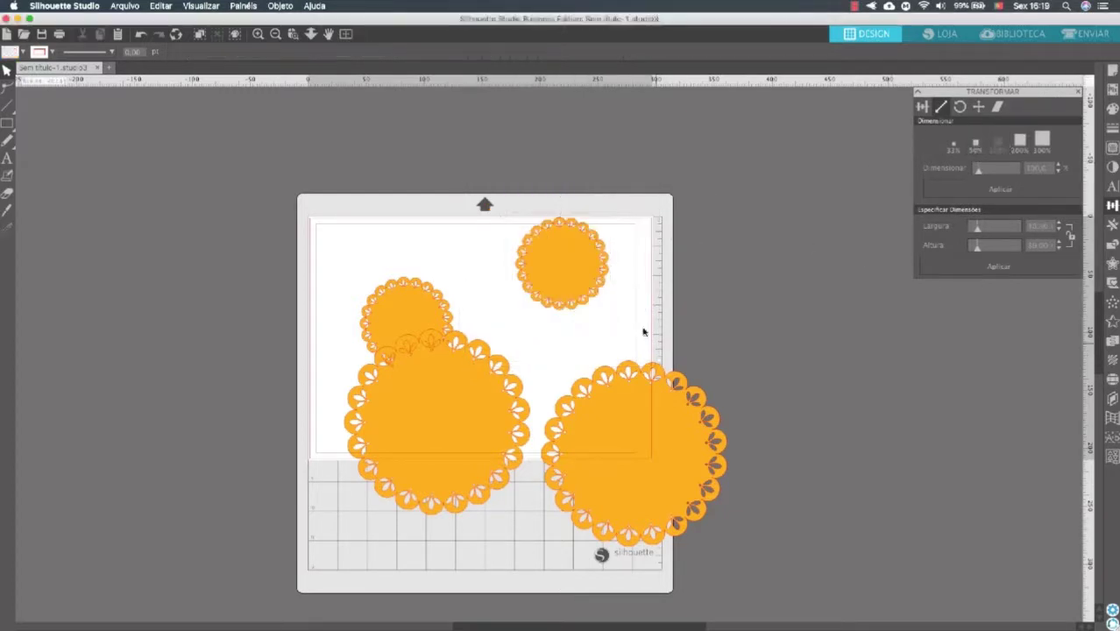
click(511, 405)
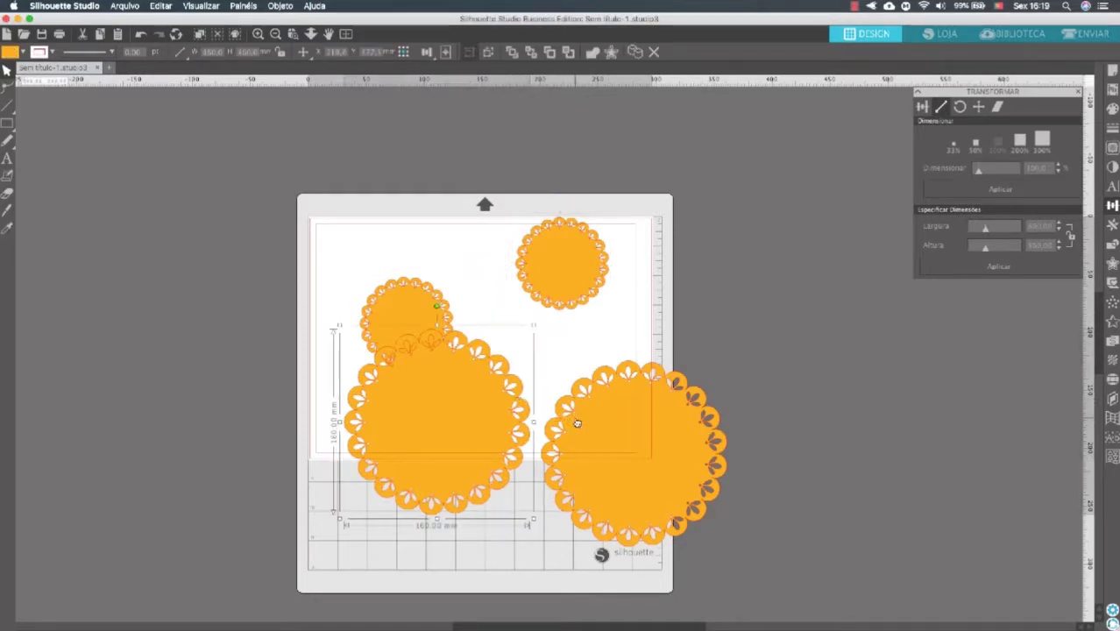
click(975, 145)
click(595, 388)
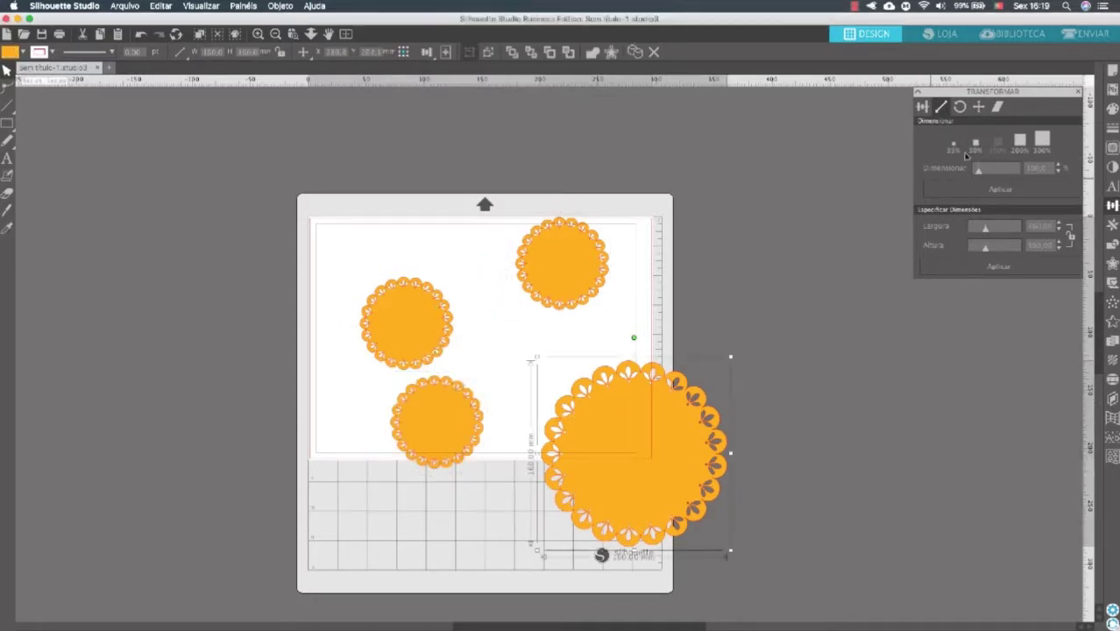
click(975, 145)
Reposition the lower-right and upper circles further inside the page and clear the selection
drag(620, 418, 559, 371)
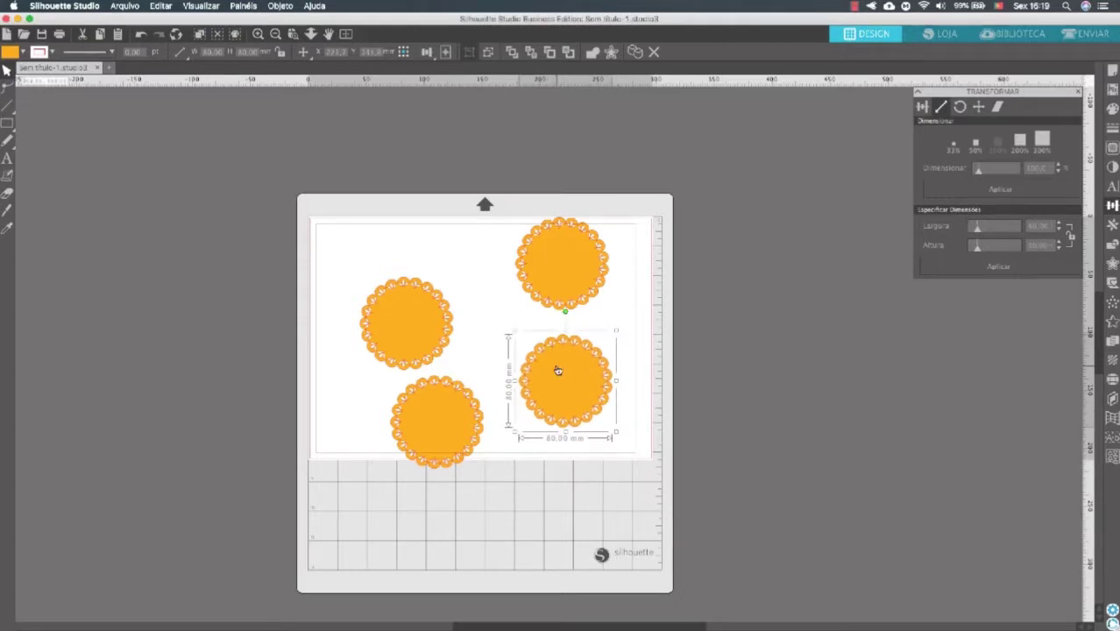
drag(583, 270, 539, 287)
click(650, 238)
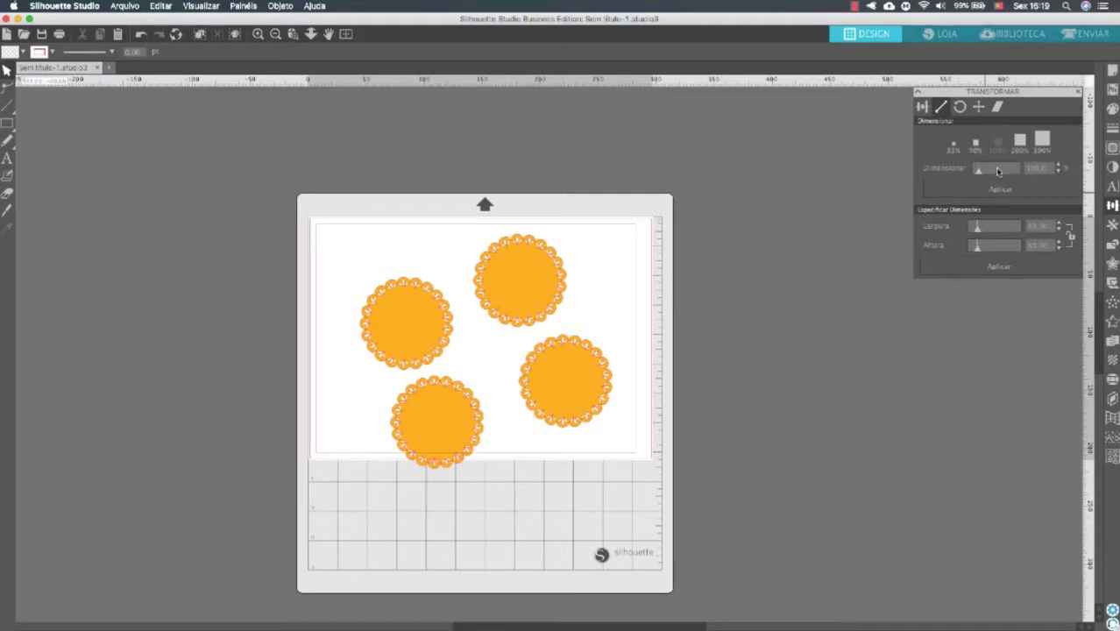
Scale the upper circle to a custom 75%
click(1037, 168)
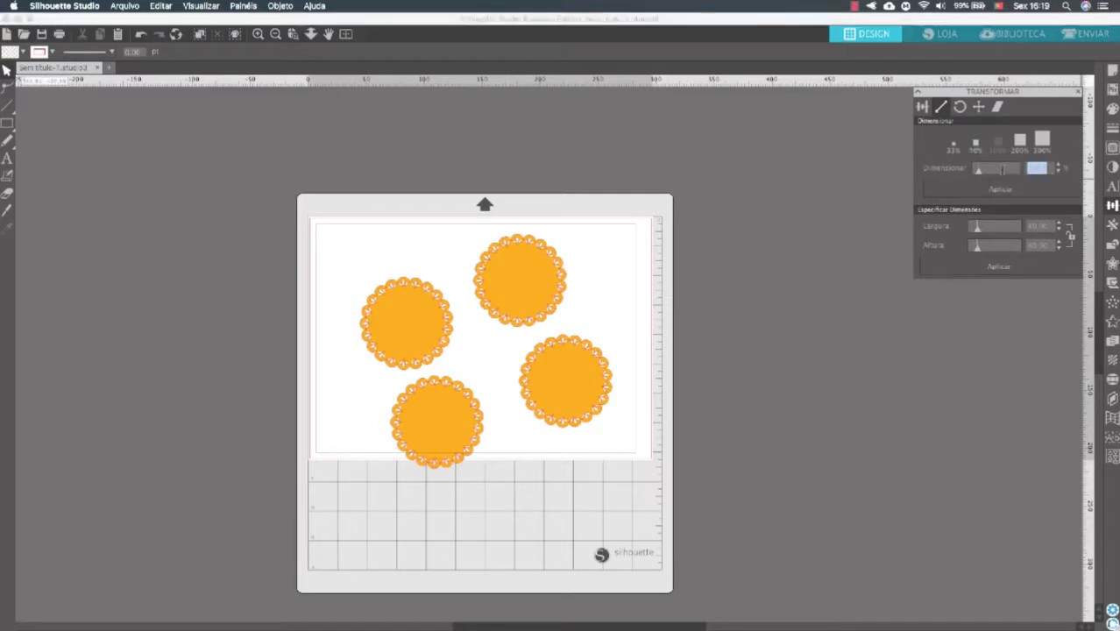
key(BackSpace)
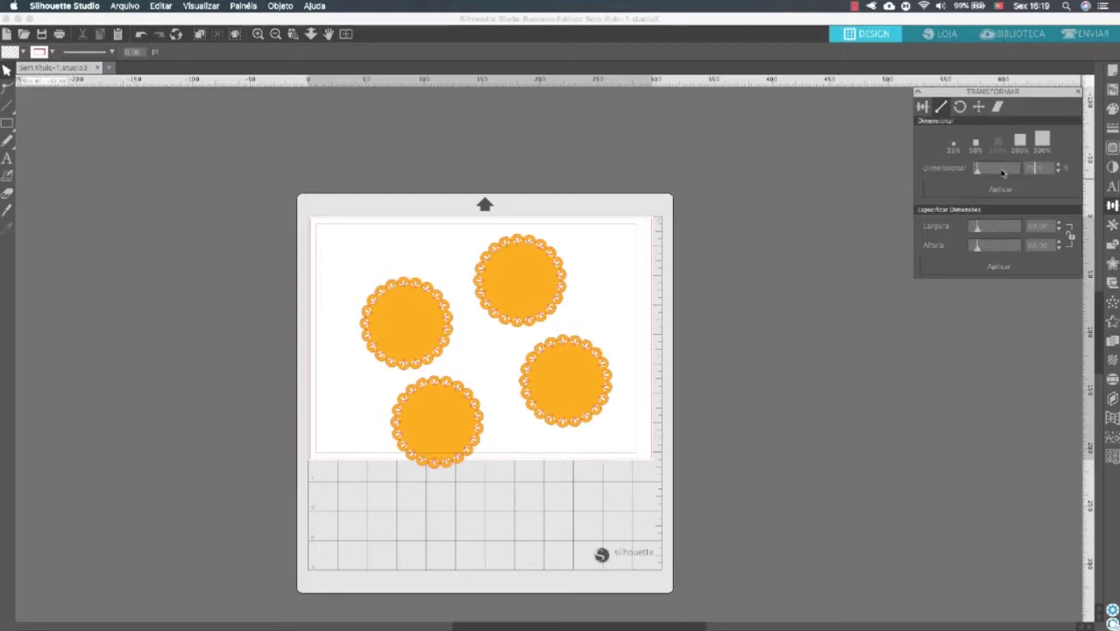
click(482, 280)
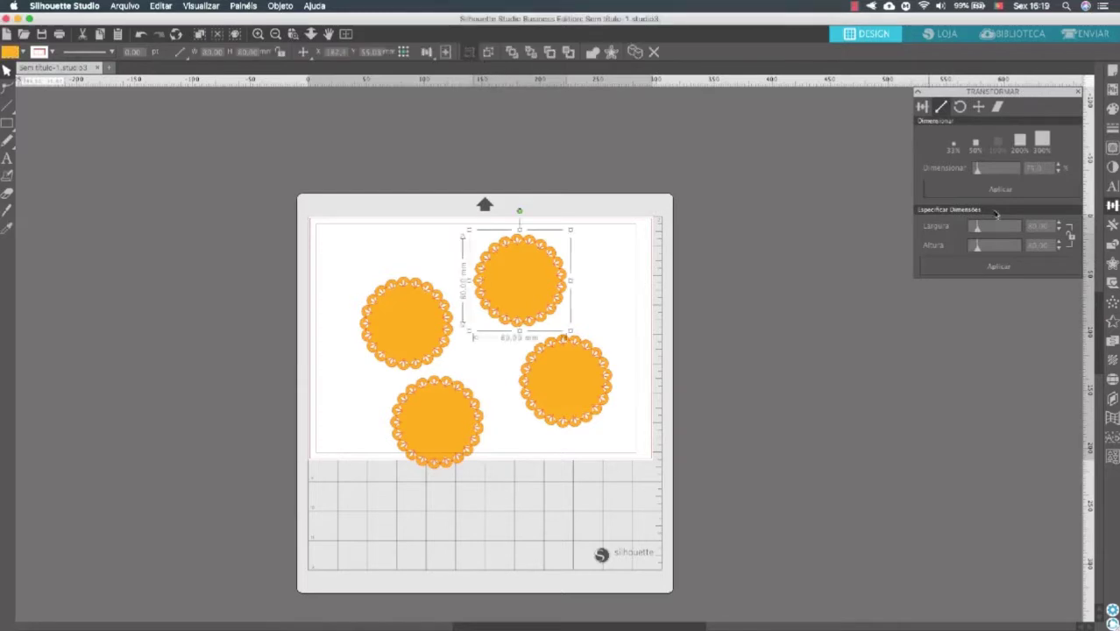
click(1000, 188)
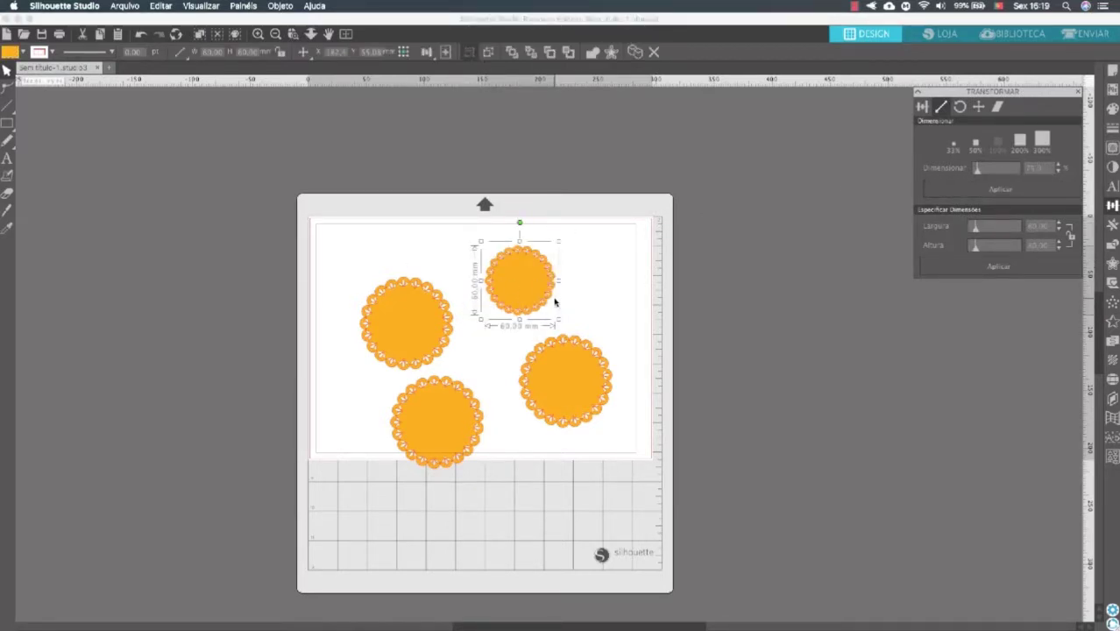
Compare the dimensions of the upper circle with those of the lower-right circle
click(561, 384)
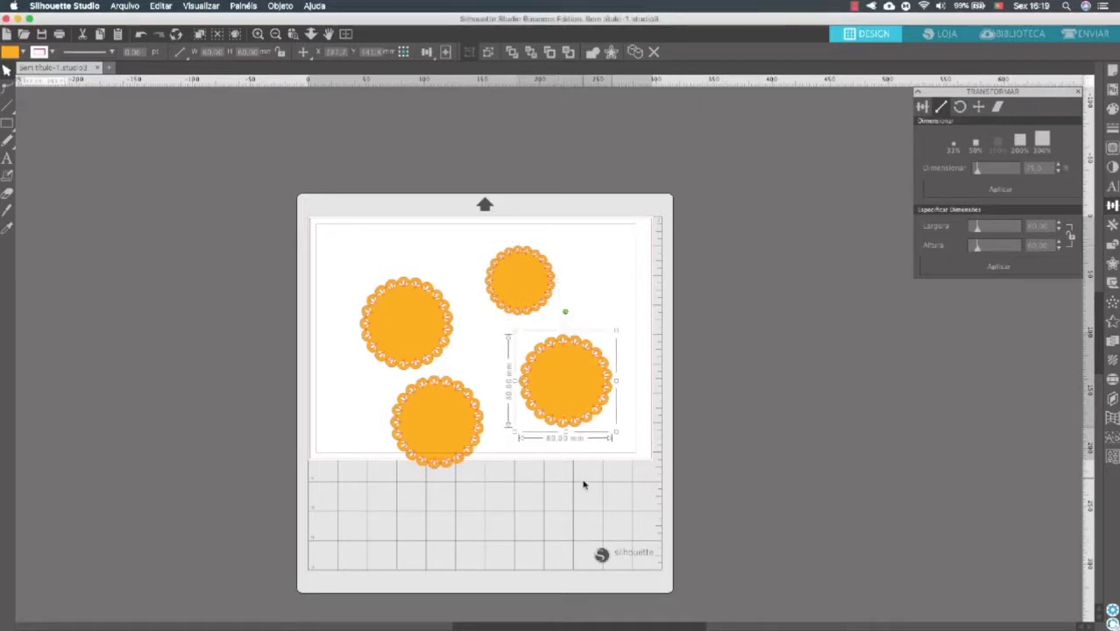
click(522, 277)
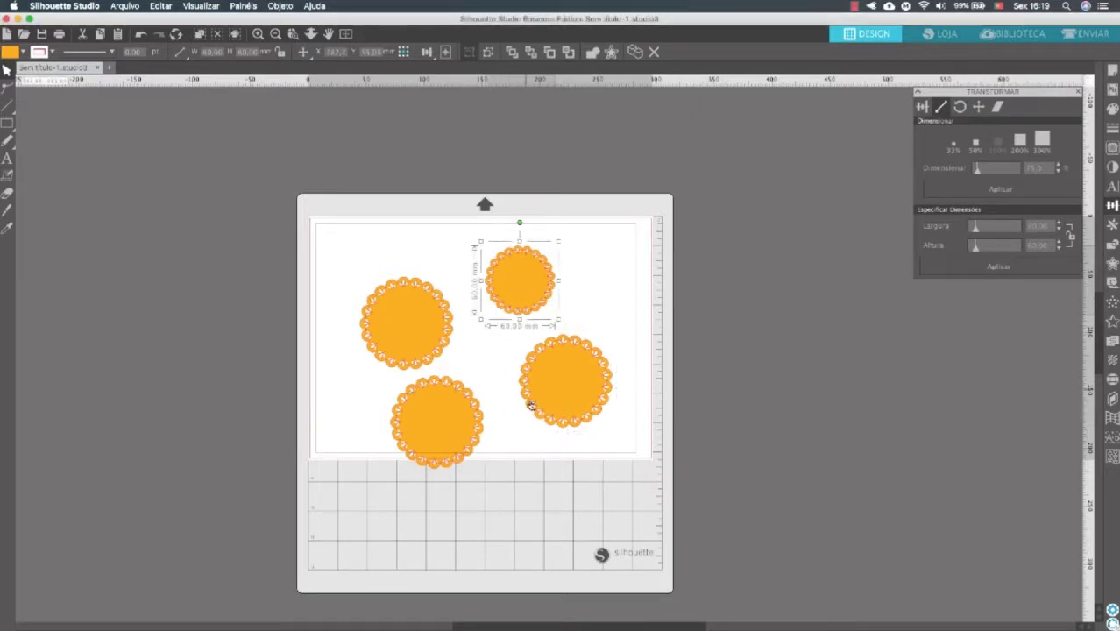
click(549, 426)
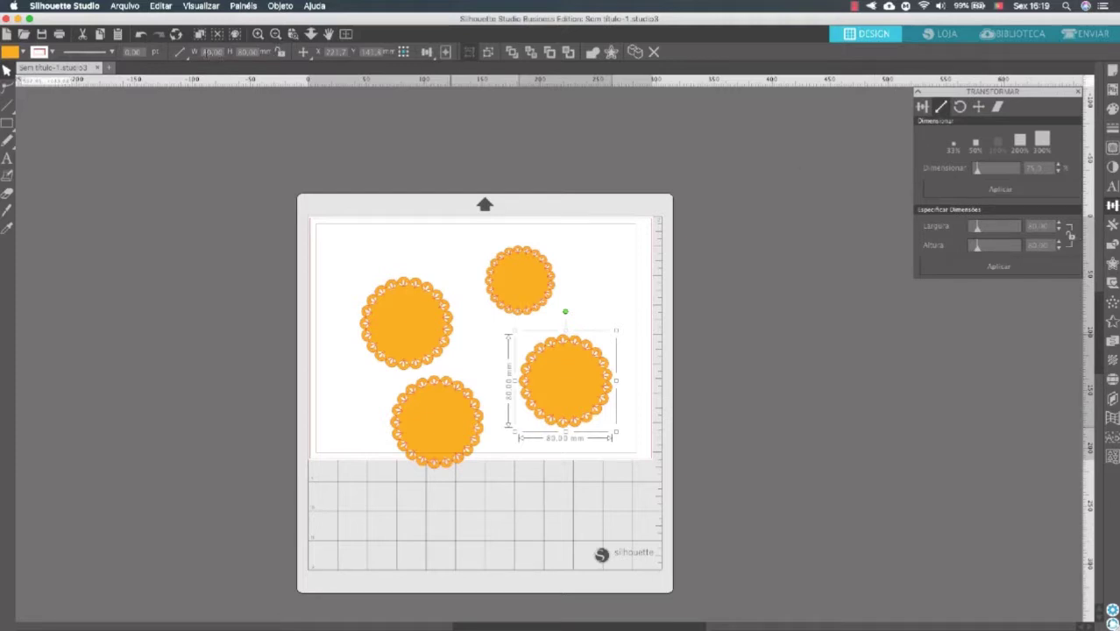
click(210, 51)
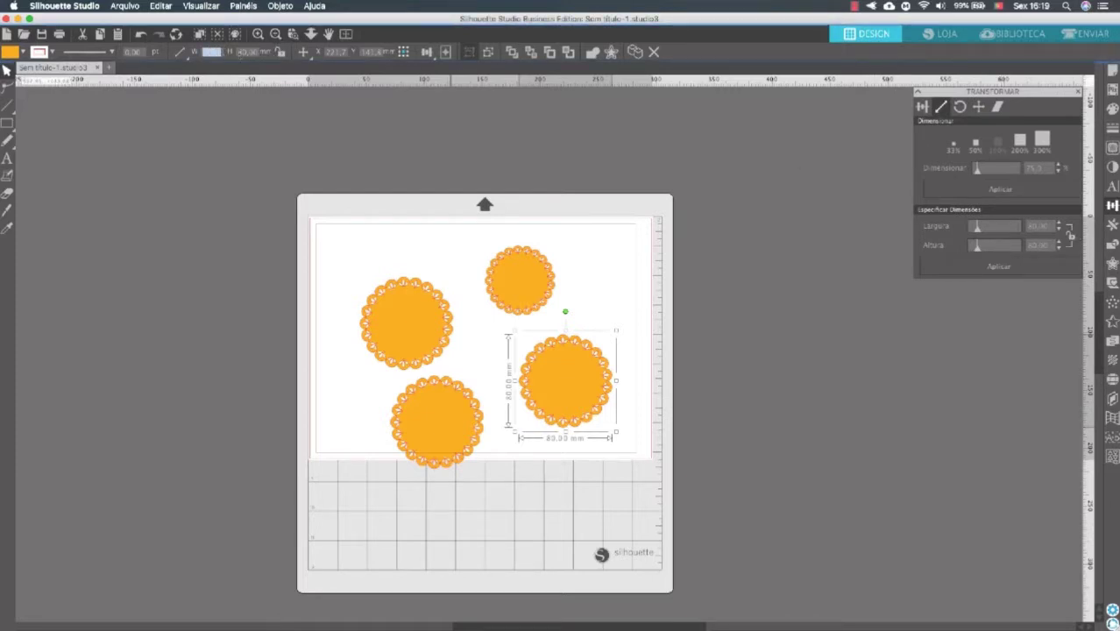
Try narrowing the left circle freehand to about 56 mm wide, and undo the distortion
click(419, 364)
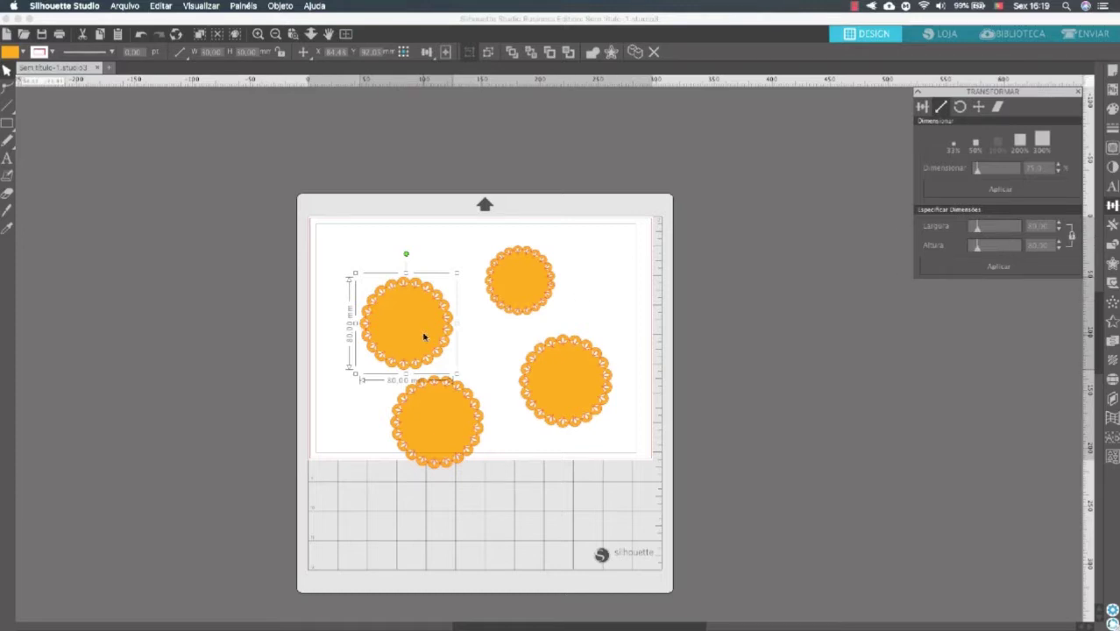
drag(456, 322, 428, 322)
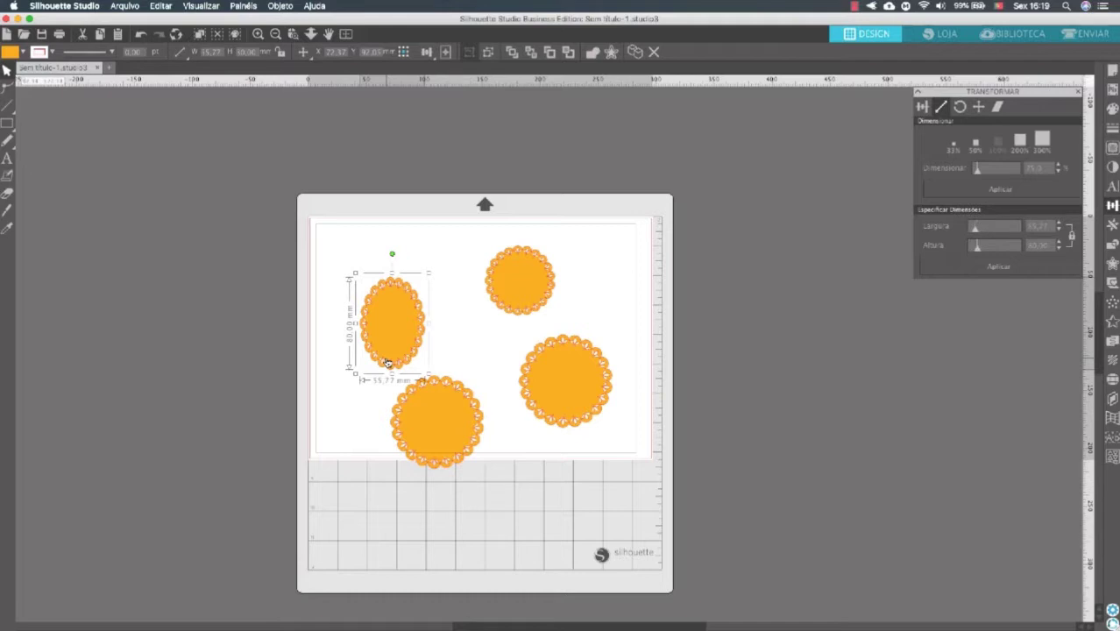
key(super+z)
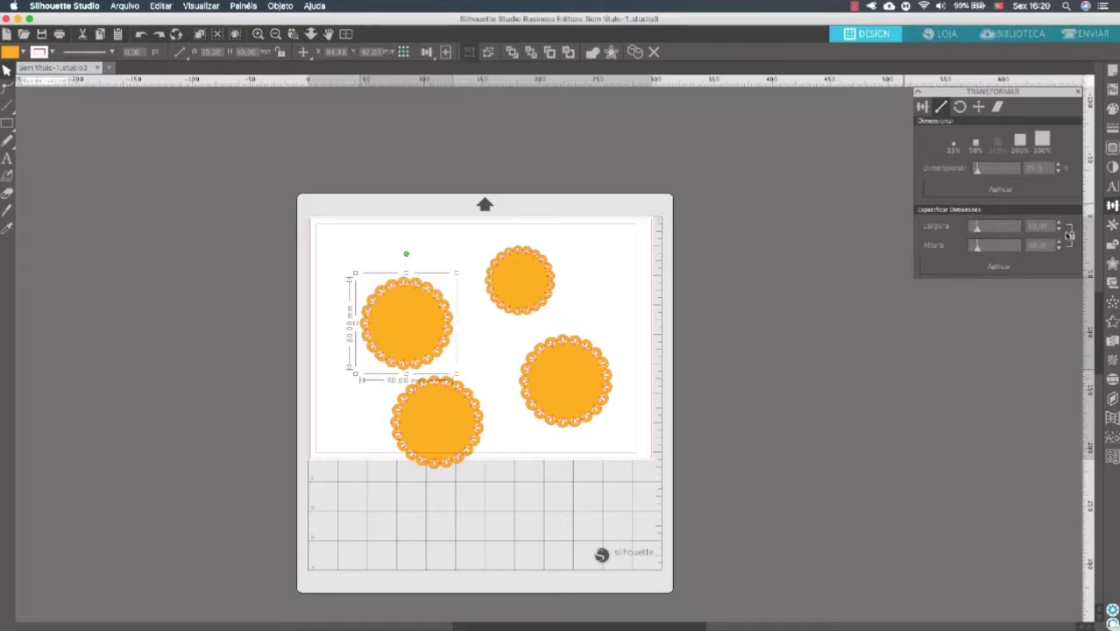
Set the left circle's width to 60 mm and its height to 60 mm by exact dimensions
click(1039, 226)
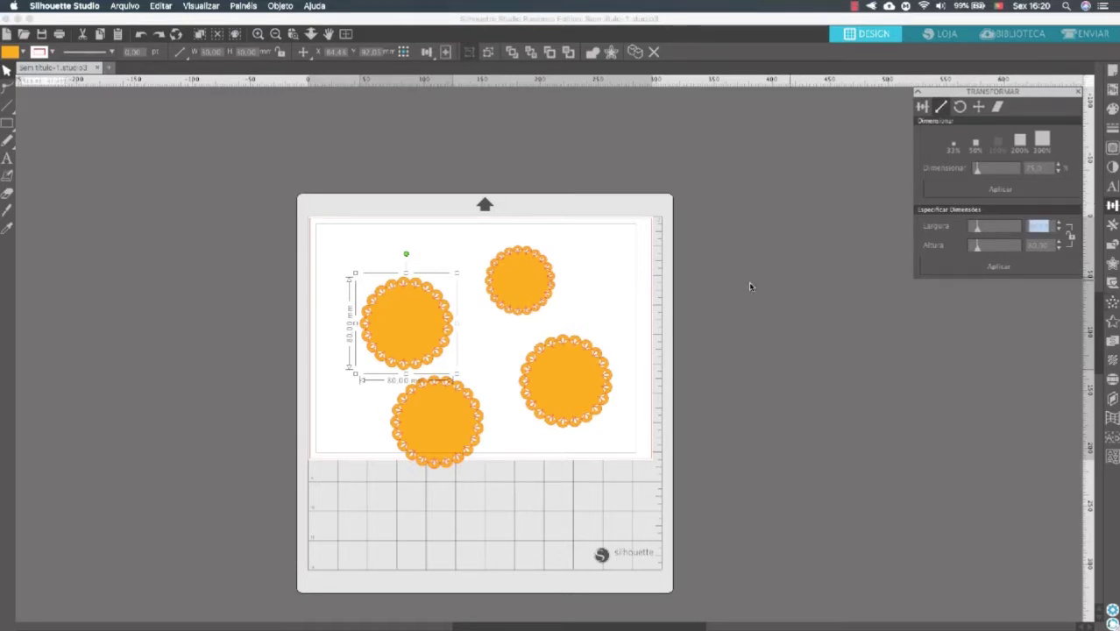
text(60)
key(Return)
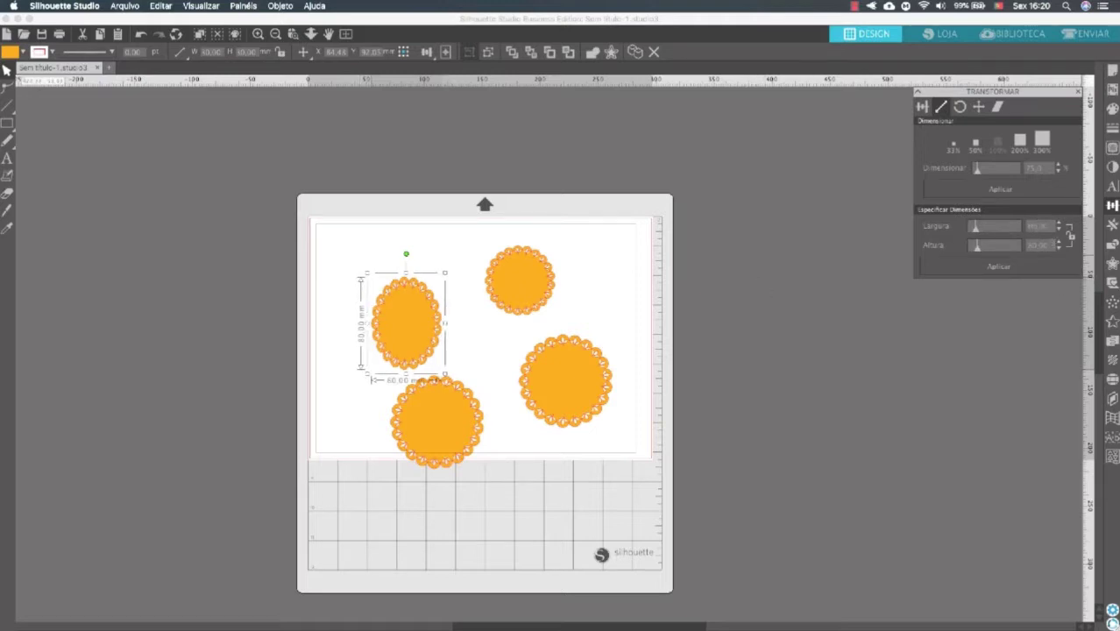
key(Tab)
text(60)
key(Return)
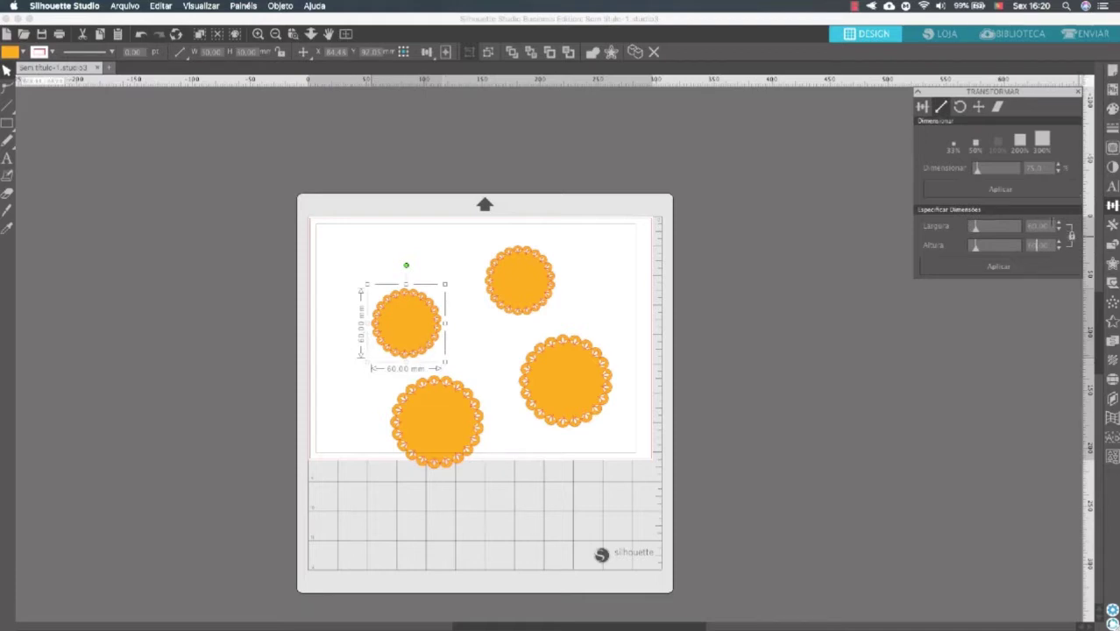
Set the left circle's width to 50 mm with the proportions locked
click(1038, 226)
key(BackSpace)
text(50)
key(Return)
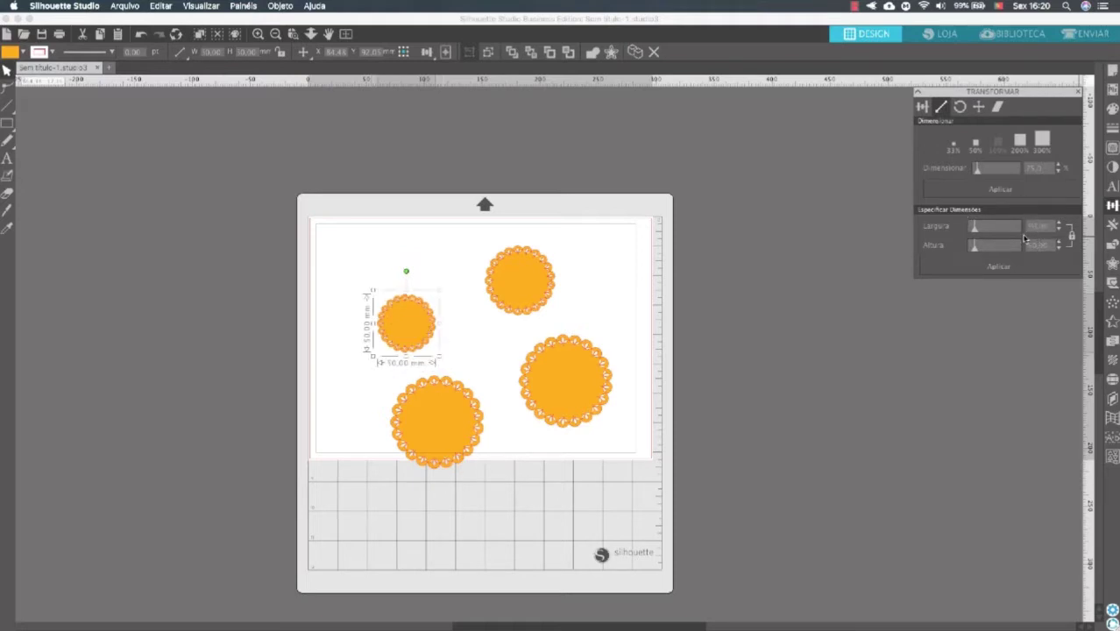
Show the rotation options and try the rotation handles of the left and upper circles
click(959, 107)
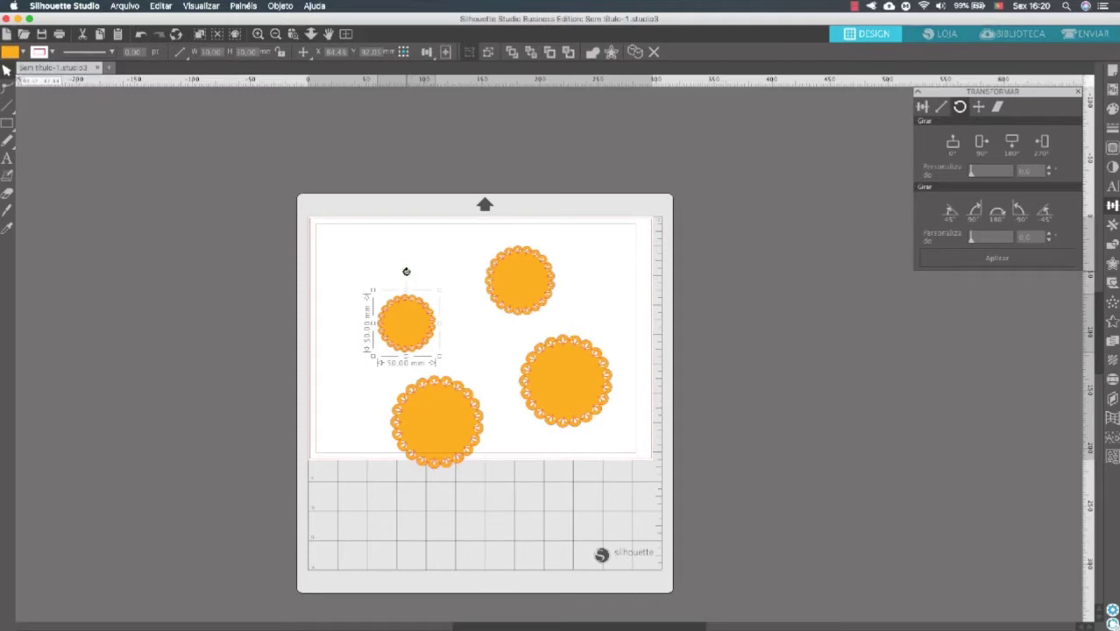
mouse_move(404, 271)
mouse_down()
mouse_move(419, 258)
mouse_move(383, 271)
mouse_move(405, 275)
mouse_up()
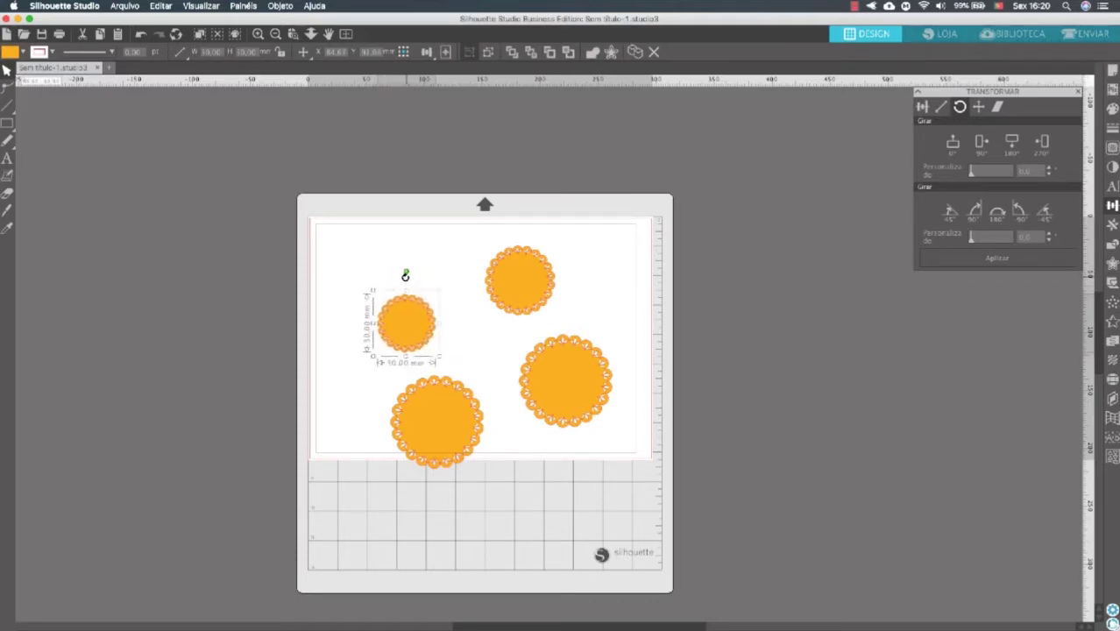
click(530, 282)
mouse_move(519, 221)
mouse_down()
mouse_move(549, 235)
mouse_move(516, 224)
mouse_up()
Draw a horizontal rectangle about 95 mm wide and 19 mm high in the page's upper-left area
click(7, 122)
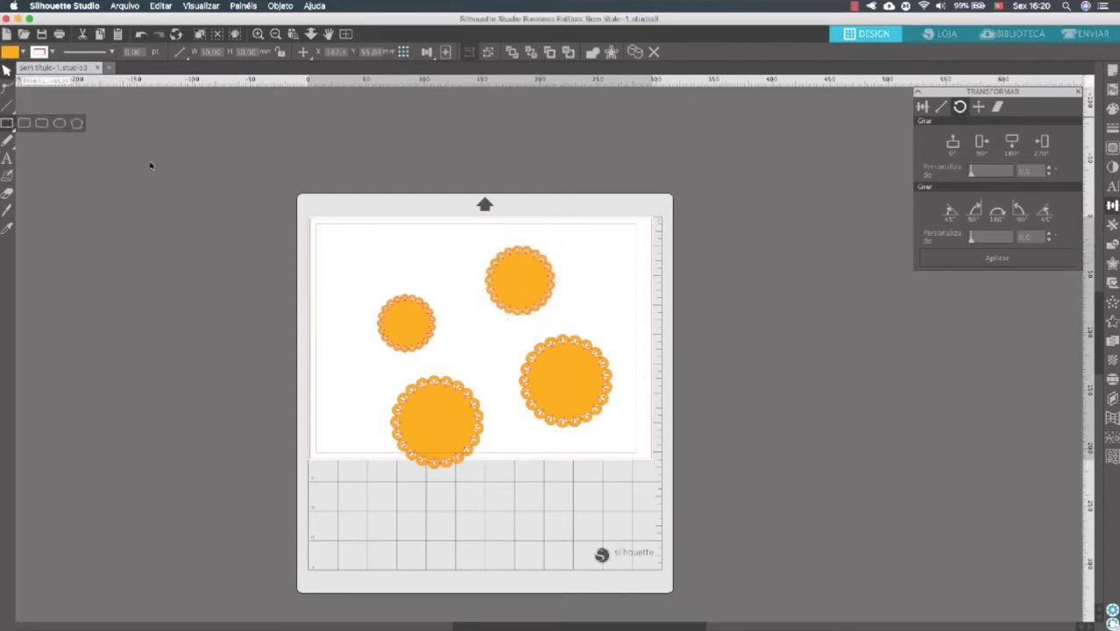
click(25, 123)
drag(325, 238, 435, 260)
click(7, 71)
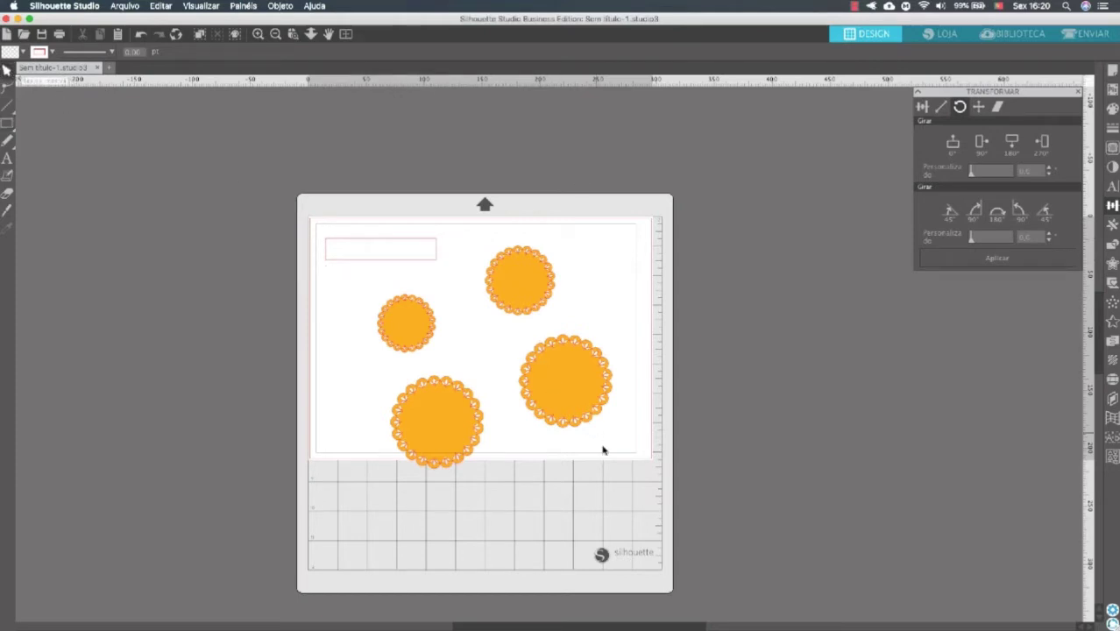
Move all four circles off the page to the right and place the rectangle near the page's centre
drag(613, 466, 417, 311)
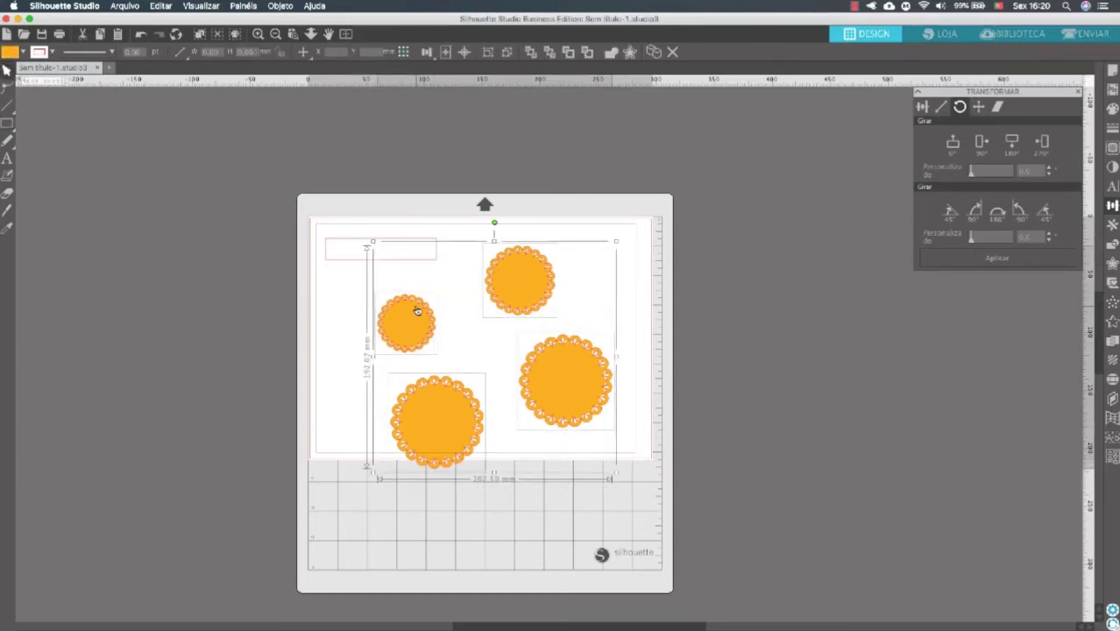
drag(493, 287, 793, 355)
click(406, 260)
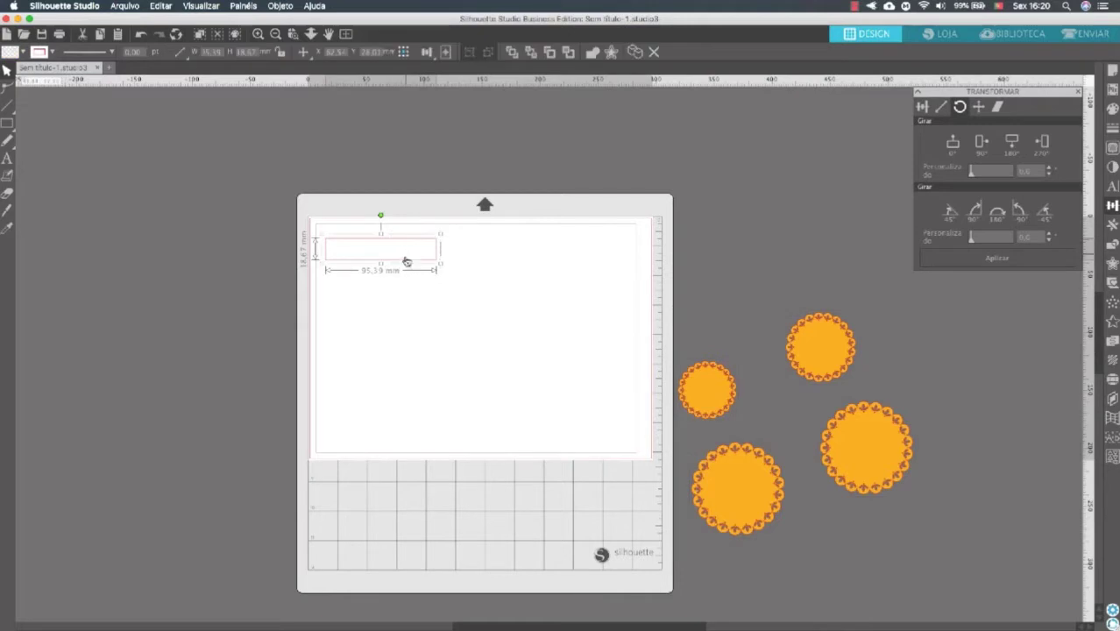
drag(405, 261, 507, 328)
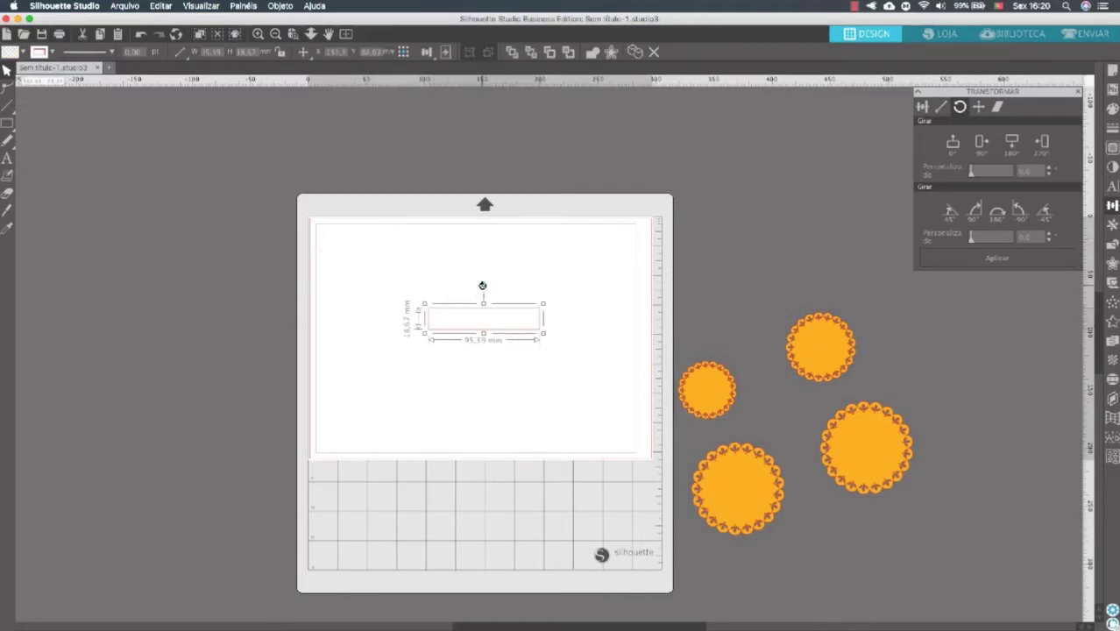
Rotate the rectangle freehand, to 90° and to 180°, and return it to its upright orientation
drag(482, 286, 483, 219)
click(982, 143)
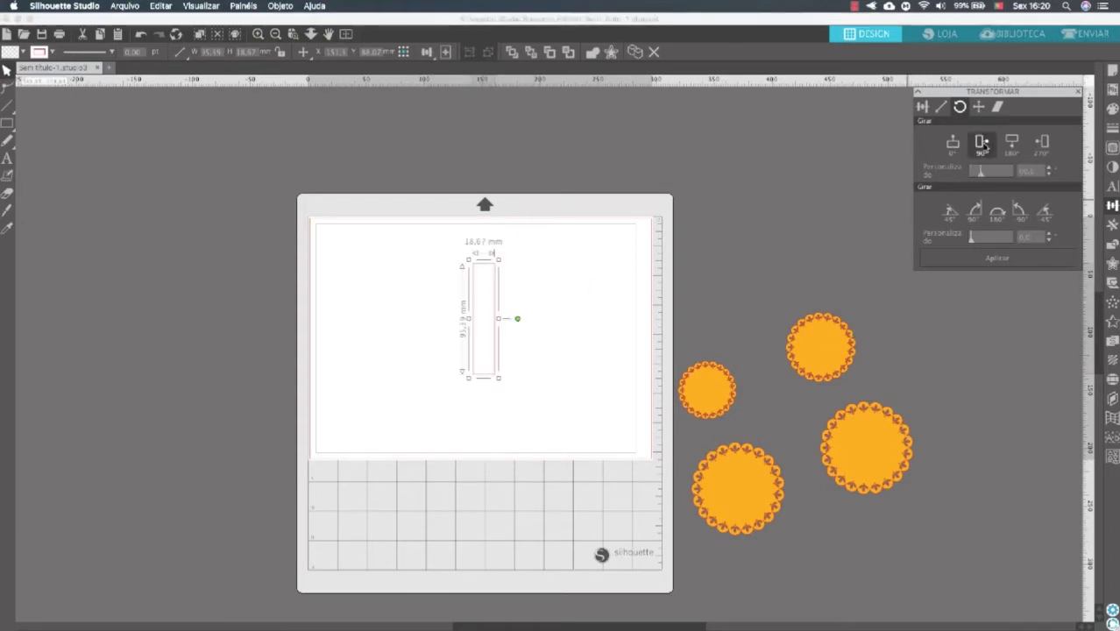
click(1011, 143)
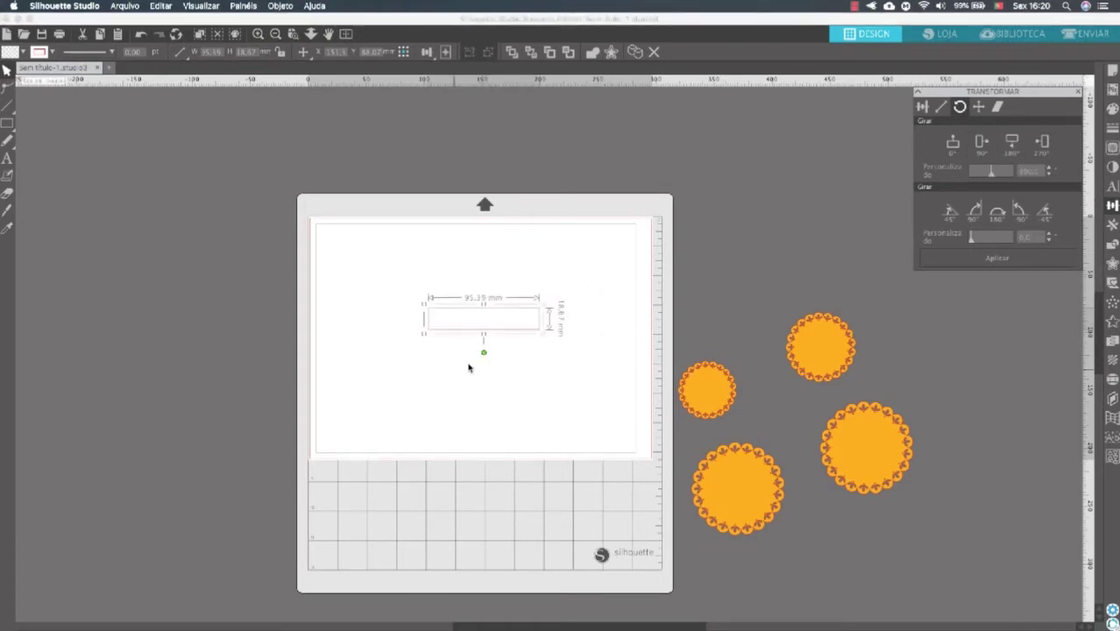
drag(484, 353, 483, 283)
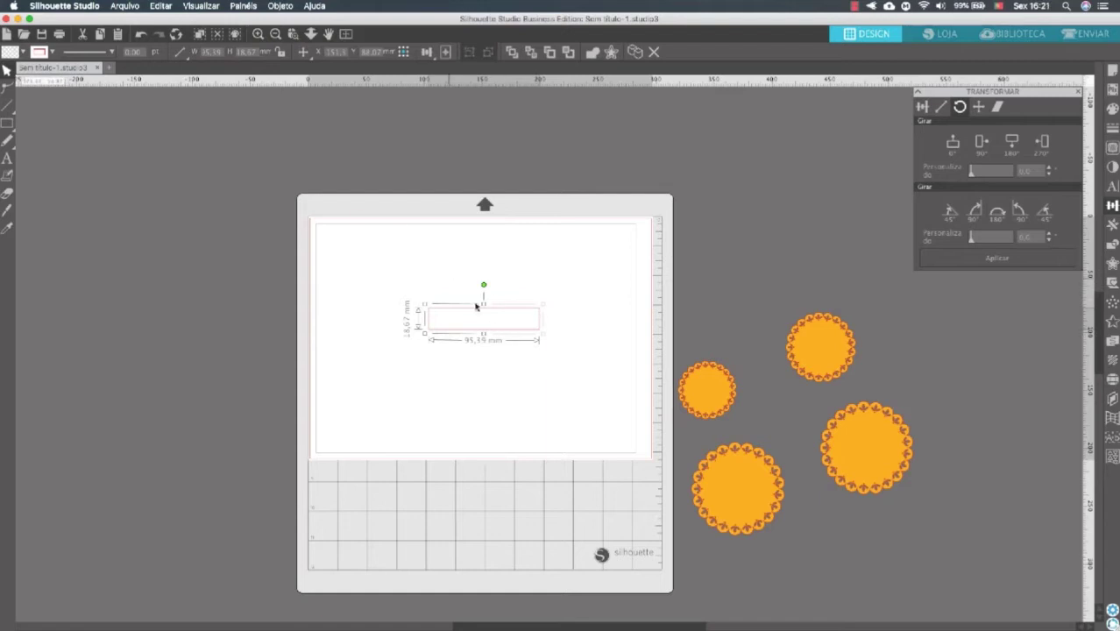
Rotate the rectangle to a custom angle of 30°
click(1052, 171)
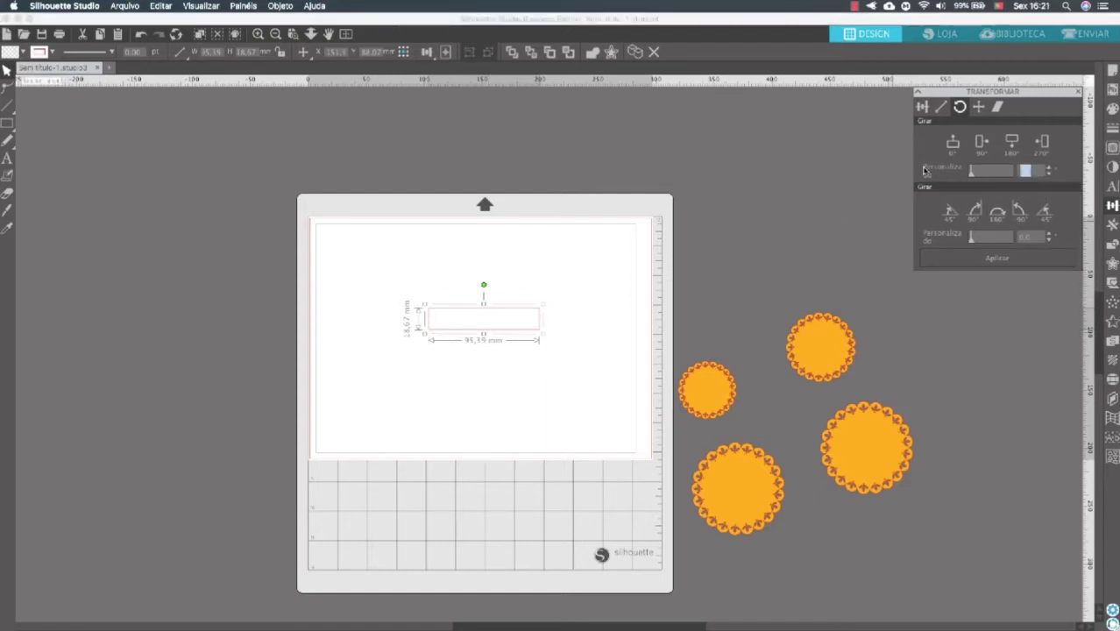
text(30)
key(Return)
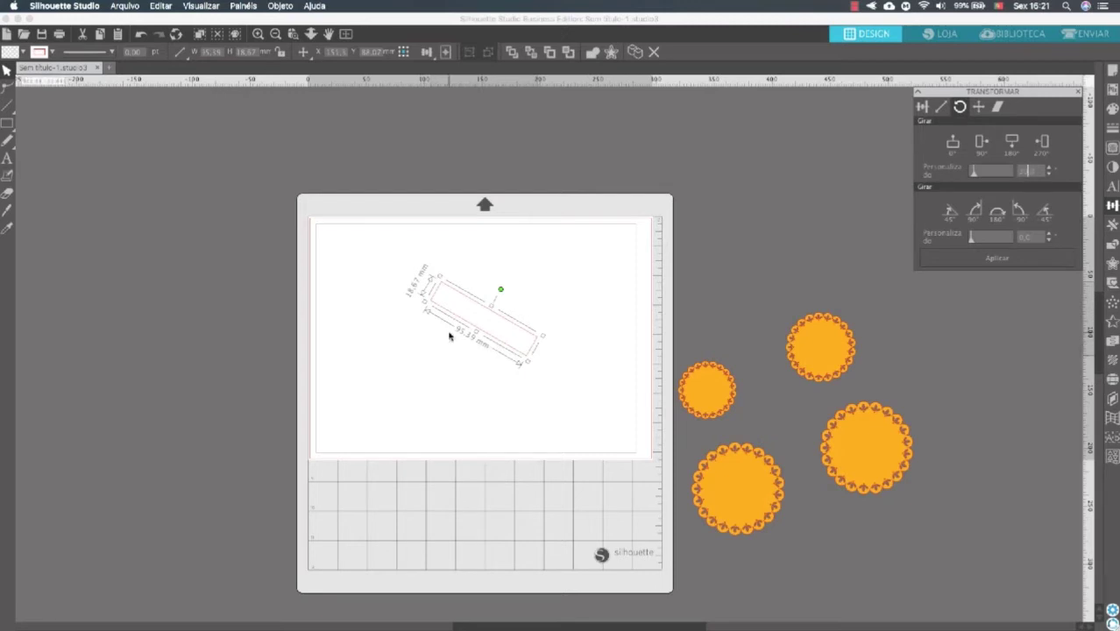
Rotate the rectangle clockwise by the 45° preset, and repeatedly by the 90° preset
click(951, 215)
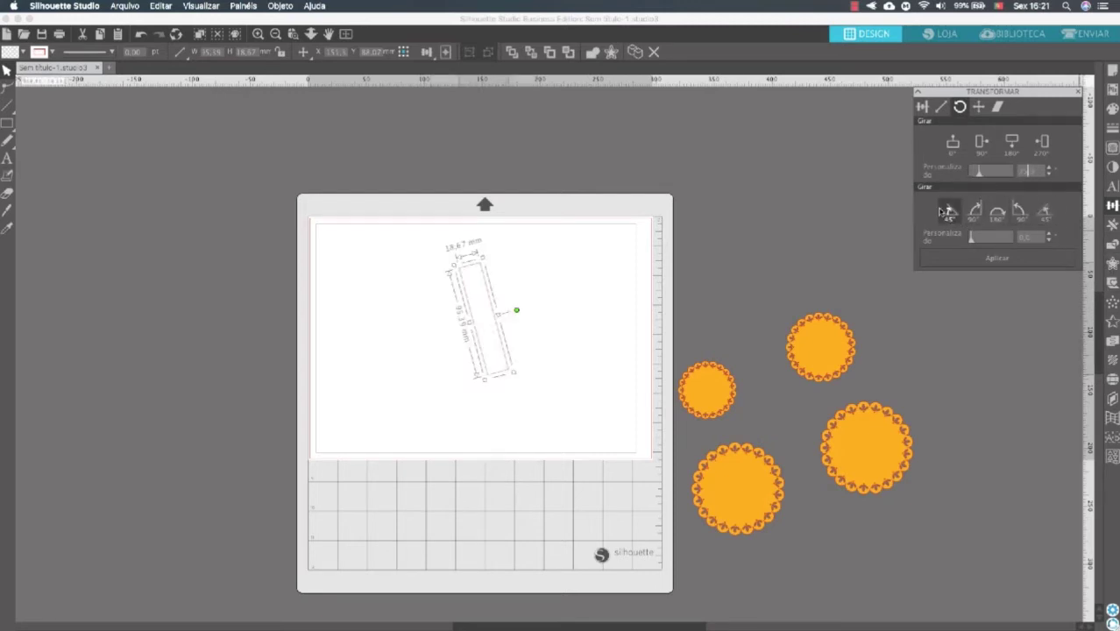
click(975, 213)
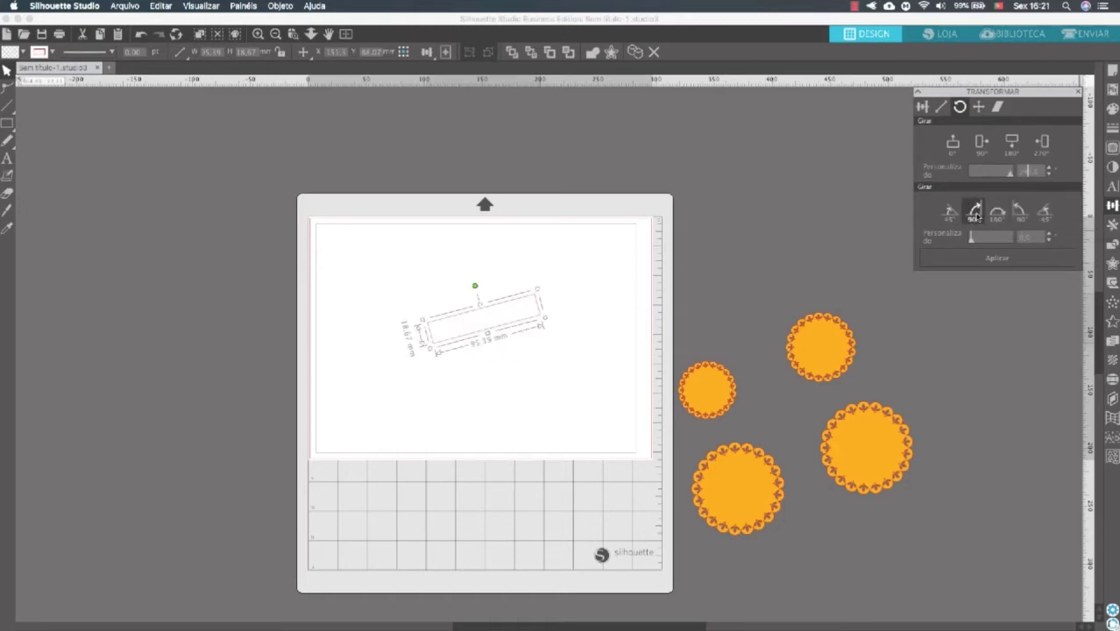
click(975, 213)
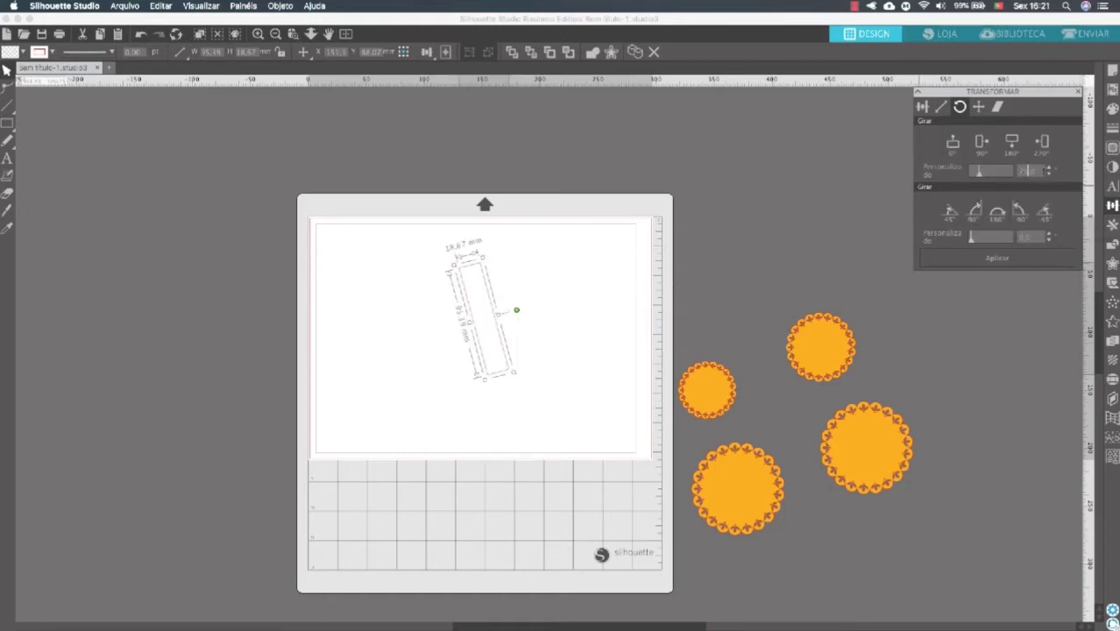
Reset the rectangle's custom rotation angle to 0°
click(1027, 170)
text(0)
key(Return)
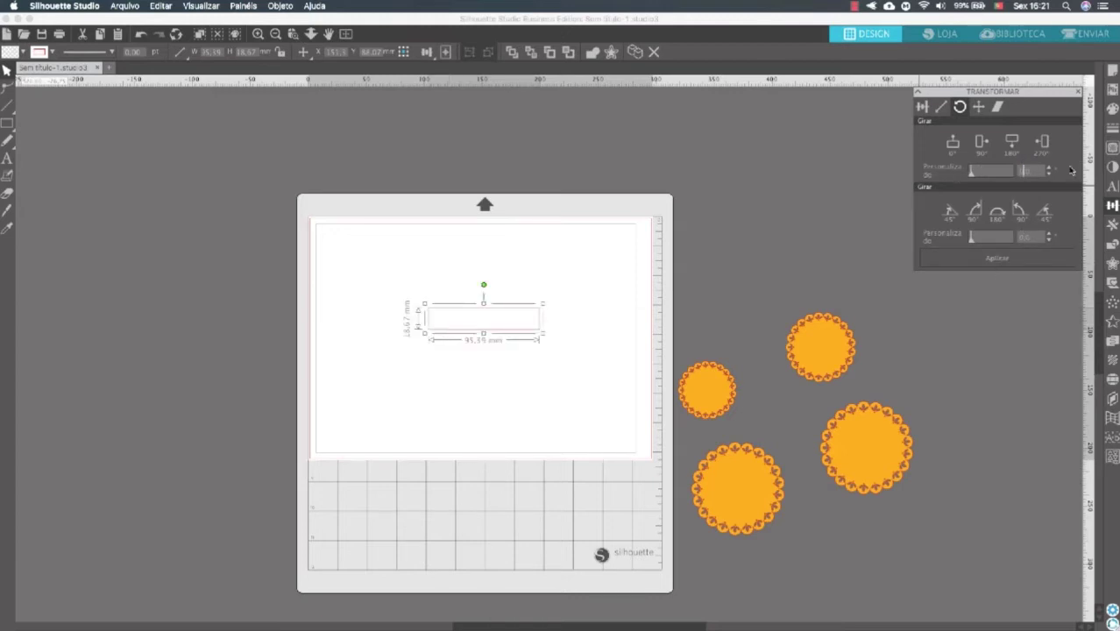
click(1027, 170)
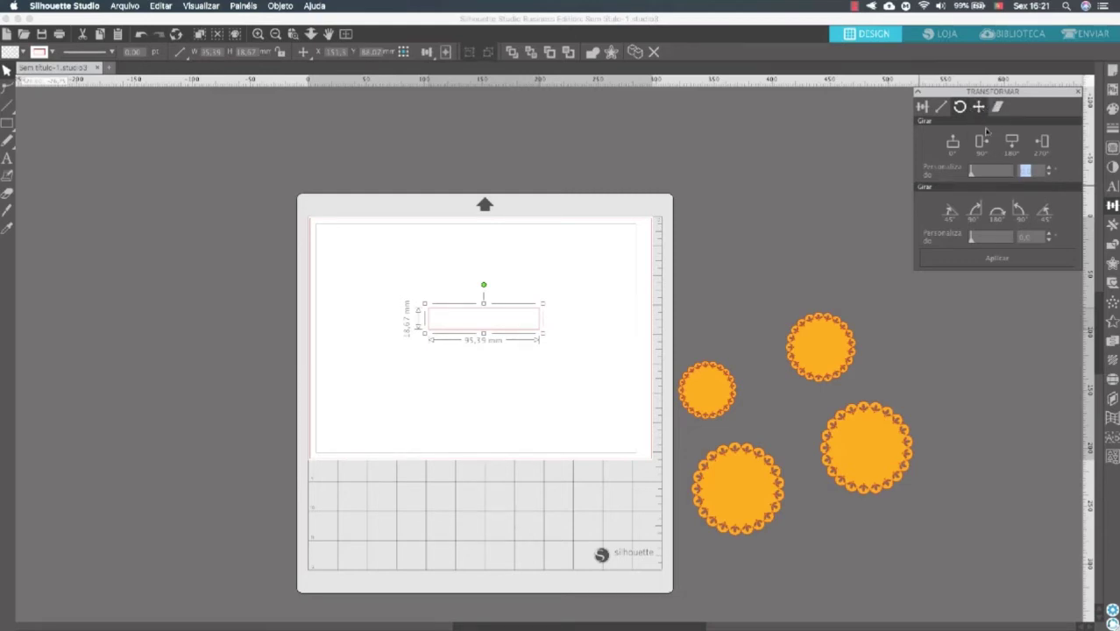
Shift the rectangle in directional increments, ending about 20 mm higher and 10 mm farther right on the page
click(979, 106)
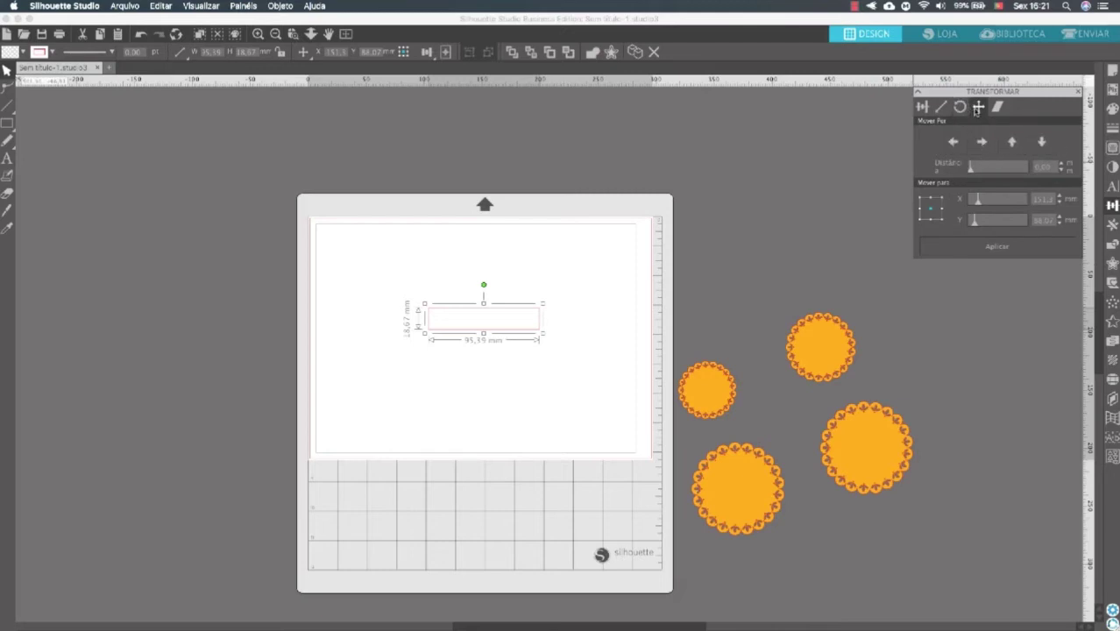
click(1011, 143)
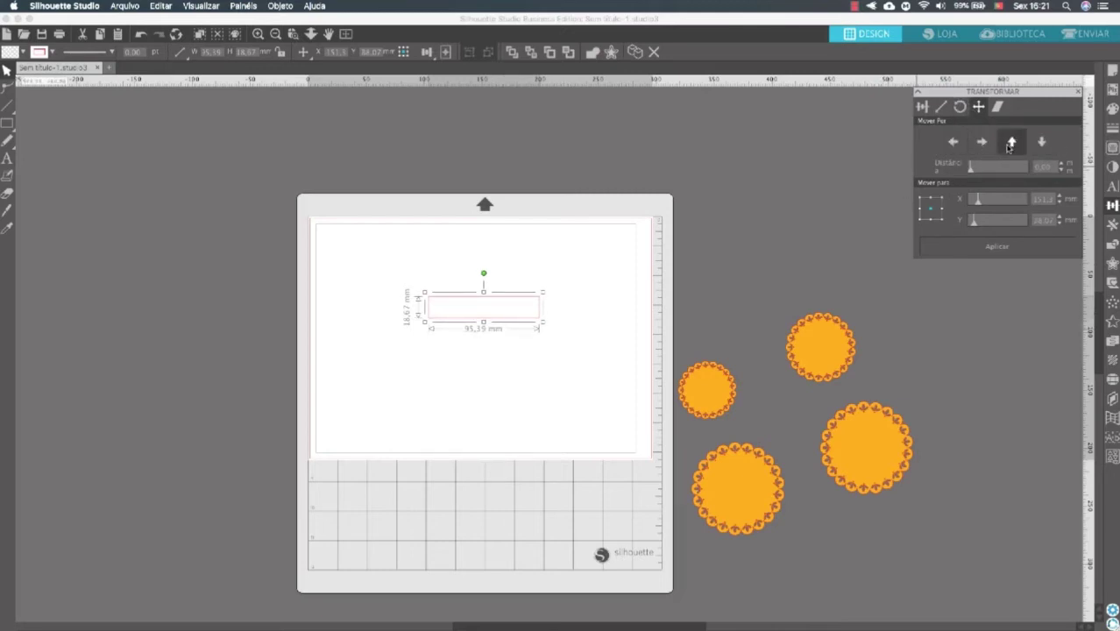
click(1011, 144)
click(1043, 145)
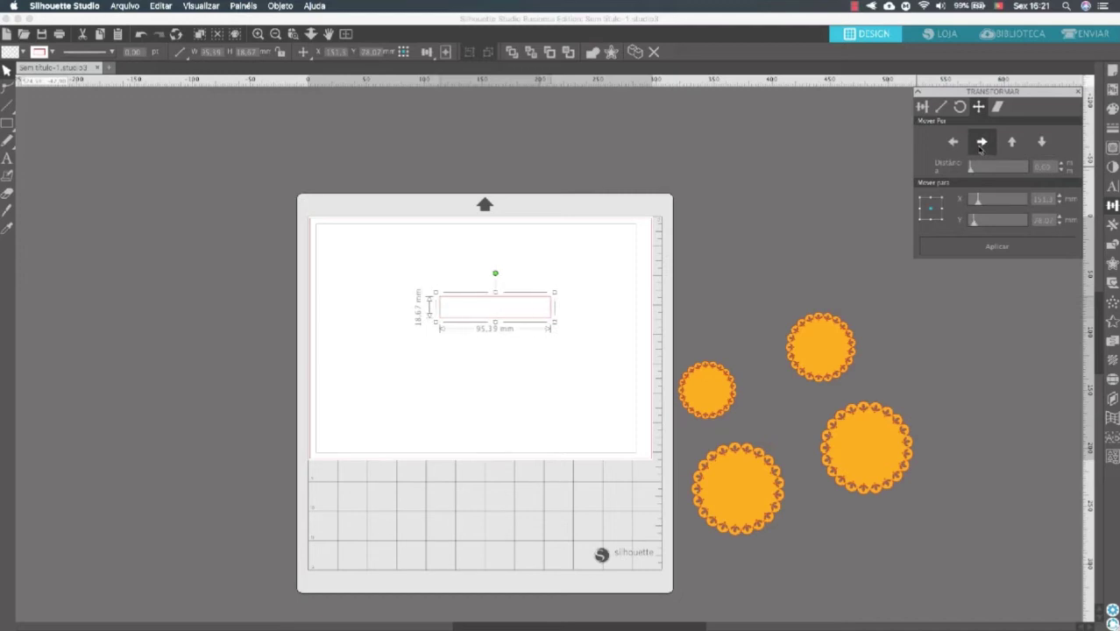
click(982, 143)
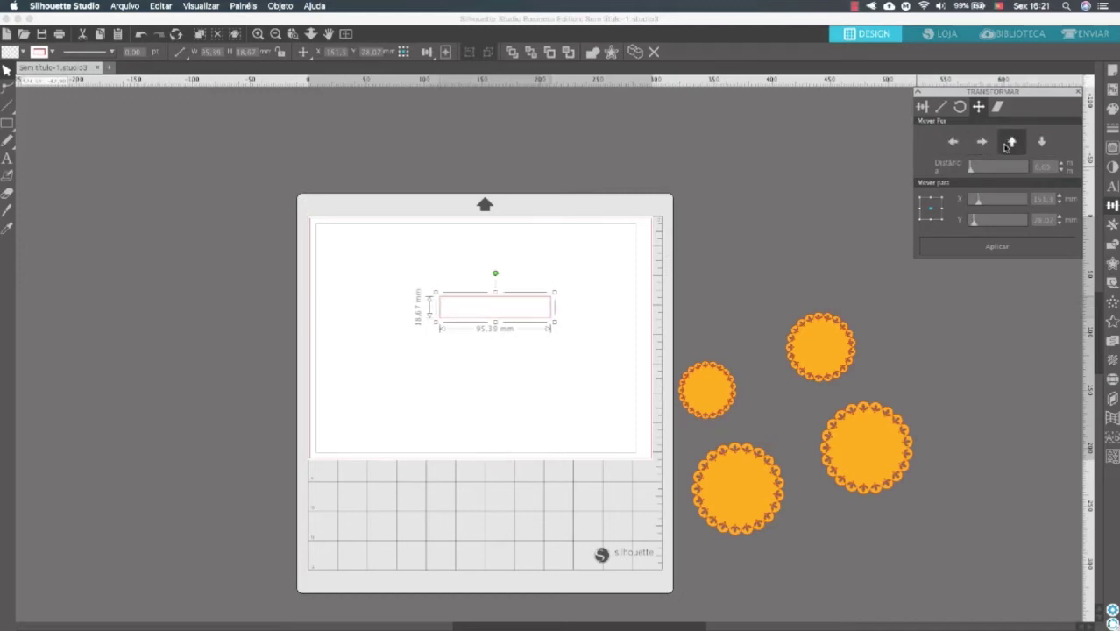
click(1010, 143)
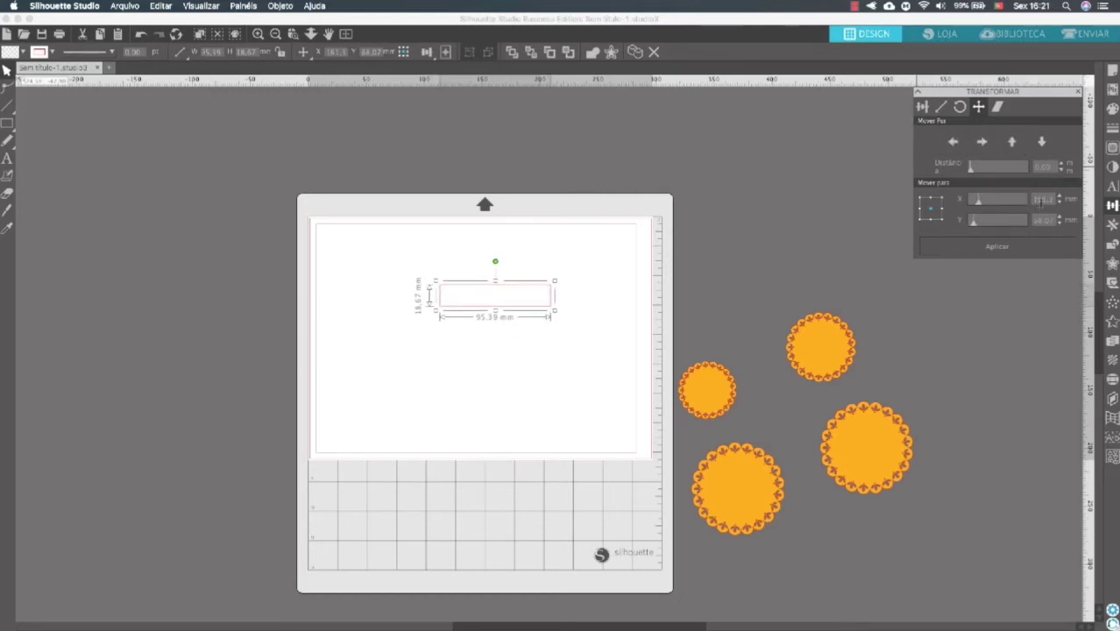
Skew the rectangle horizontally by a small custom amount so that it leans slightly to the left
click(999, 108)
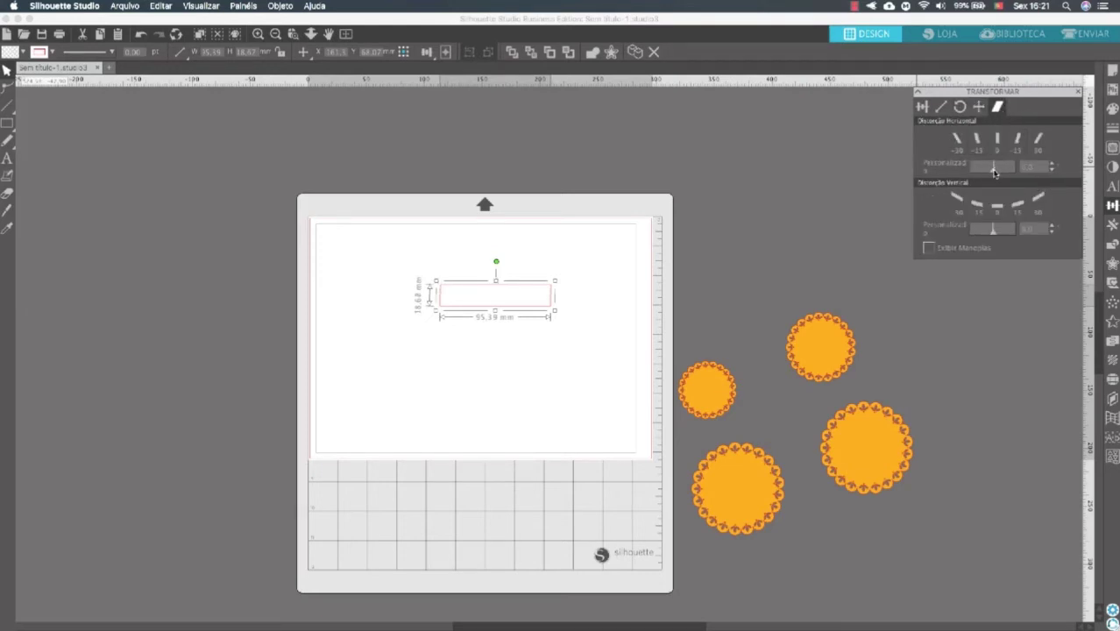
mouse_move(994, 171)
mouse_down()
mouse_move(982, 172)
mouse_move(1008, 173)
mouse_move(991, 174)
mouse_up()
Move the smallest scalloped circle onto the page below the rectangle and skew it slightly both horizontally and vertically
drag(730, 391, 499, 383)
mouse_move(991, 175)
mouse_down()
mouse_move(1012, 173)
mouse_move(981, 174)
mouse_move(999, 174)
mouse_up()
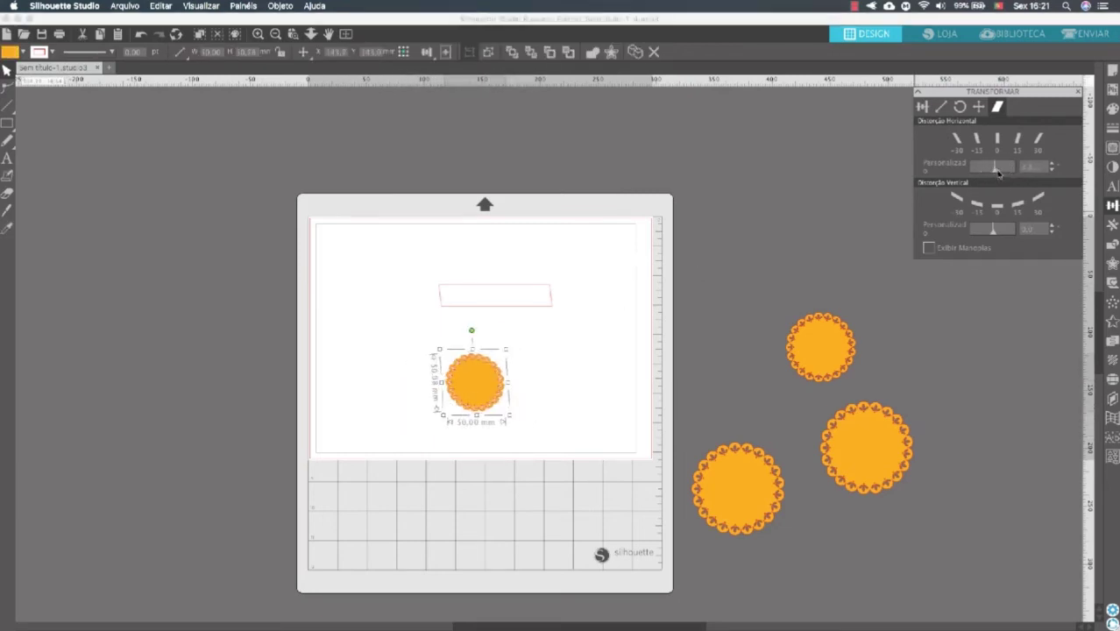
mouse_move(993, 229)
mouse_down()
mouse_move(1006, 232)
mouse_move(994, 232)
mouse_up()
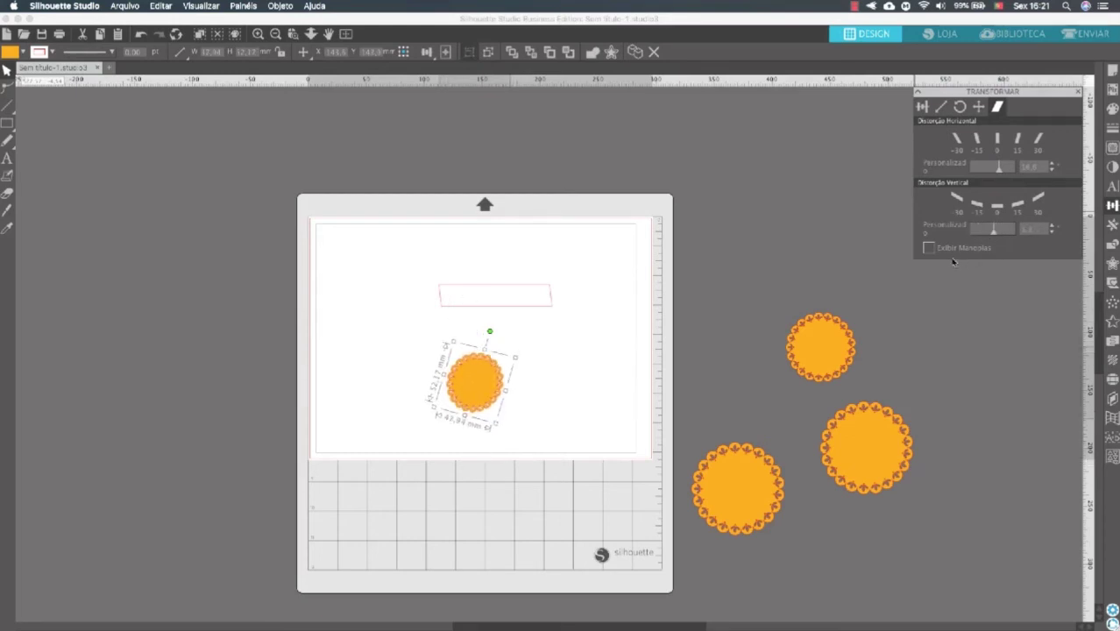